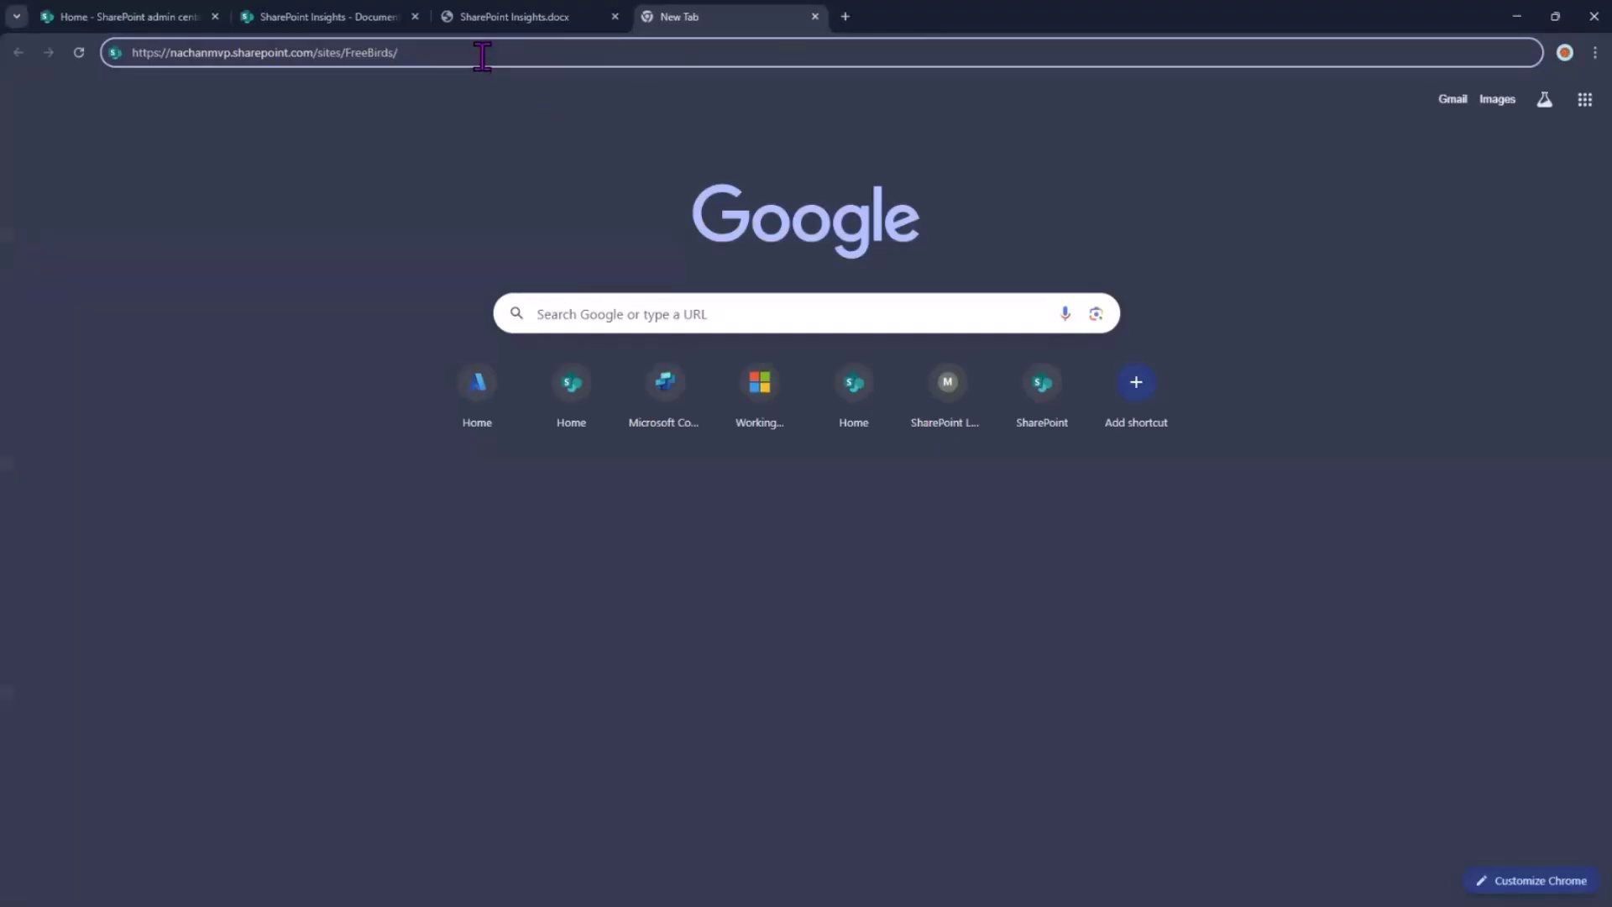
Step: Load the FreeBirds site address and place the caret in the access-request message box
{"action": "key", "text": "Return"}
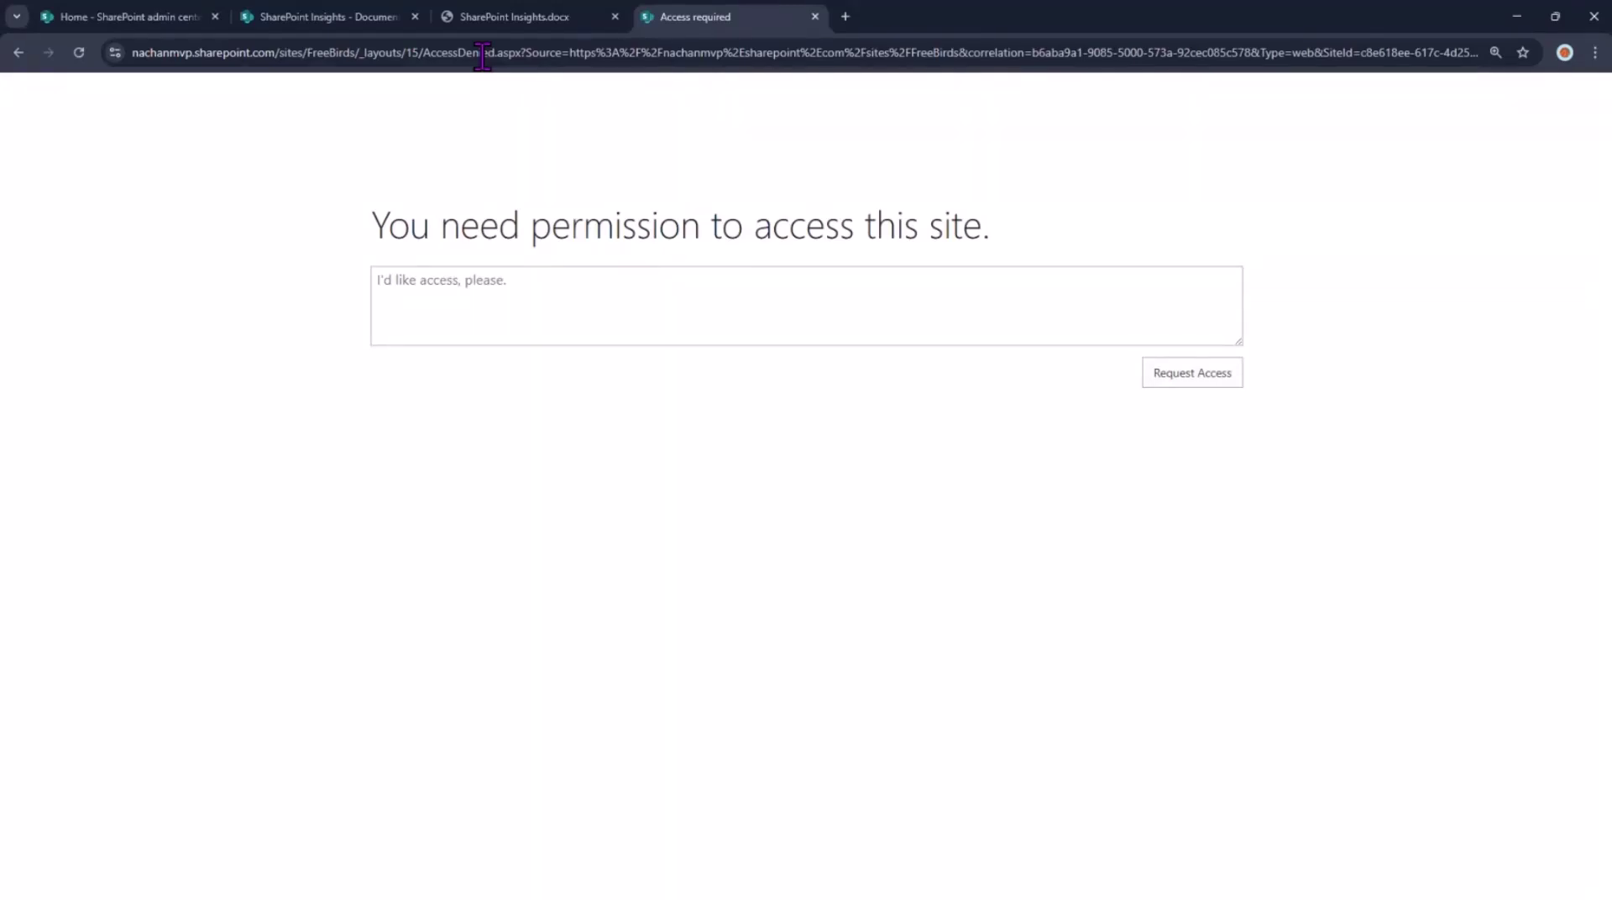
{"action": "left_click", "coordinate": [474, 290]}
{"action": "left_click", "coordinate": [611, 329]}
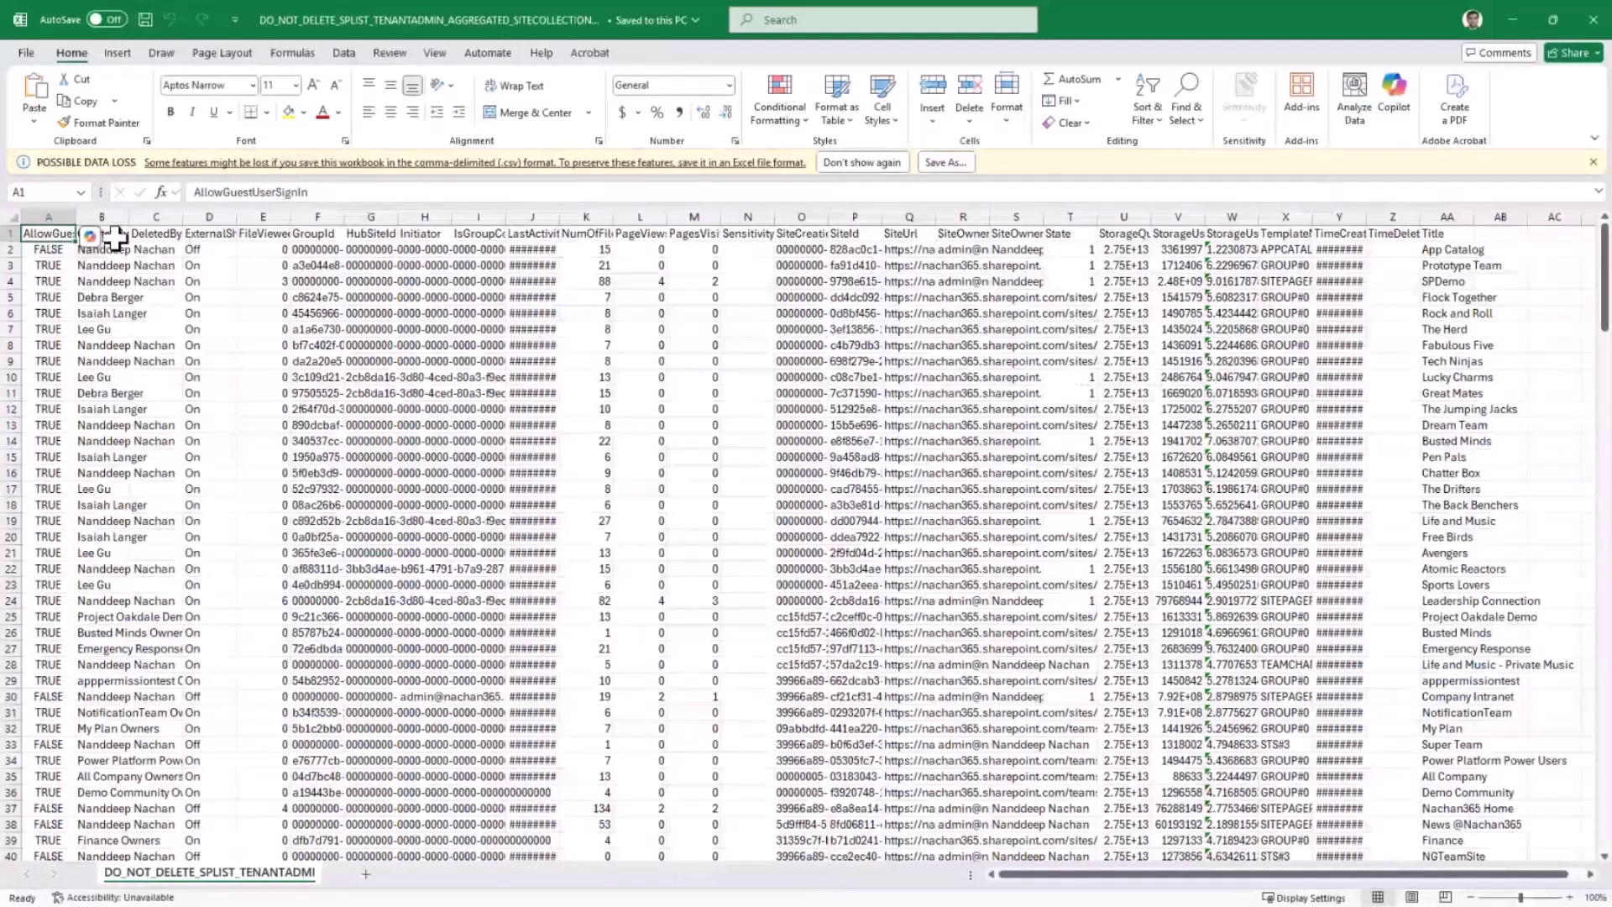
{"action": "left_click", "coordinate": [172, 238]}
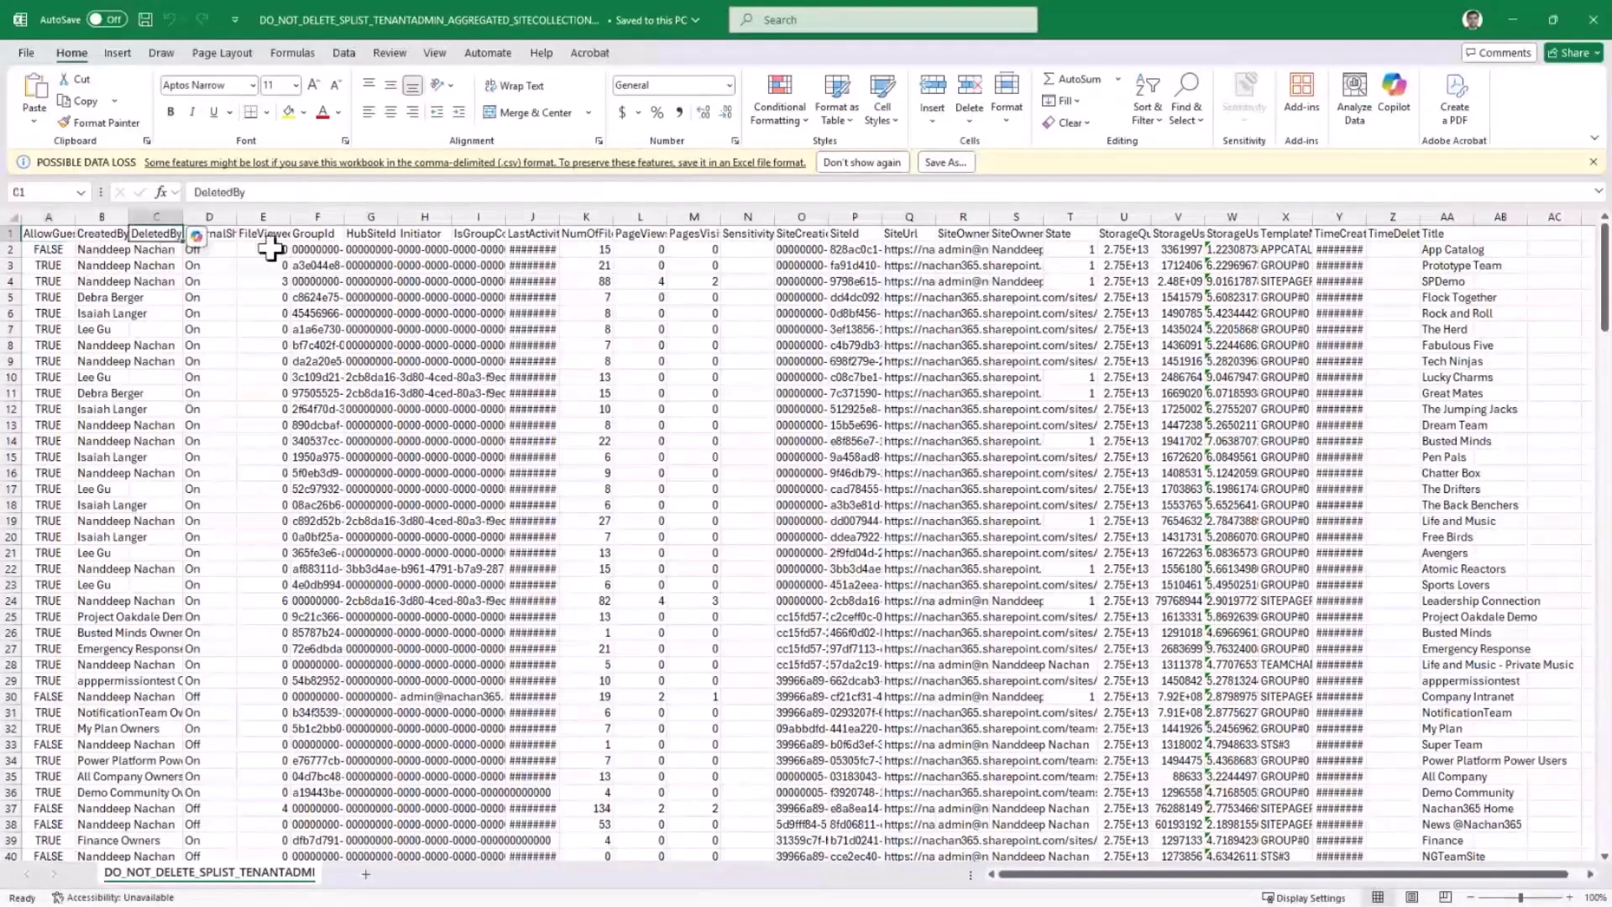
{"action": "key", "text": "Right"}
{"action": "key", "text": "Right"}
{"action": "key", "text": "Right"}
{"action": "key", "text": "Right"}
{"action": "key", "text": "Right"}
{"action": "key", "text": "Right"}
{"action": "key", "text": "Right"}
{"action": "key", "text": "Right"}
{"action": "key", "text": "Right"}
{"action": "key", "text": "Right"}
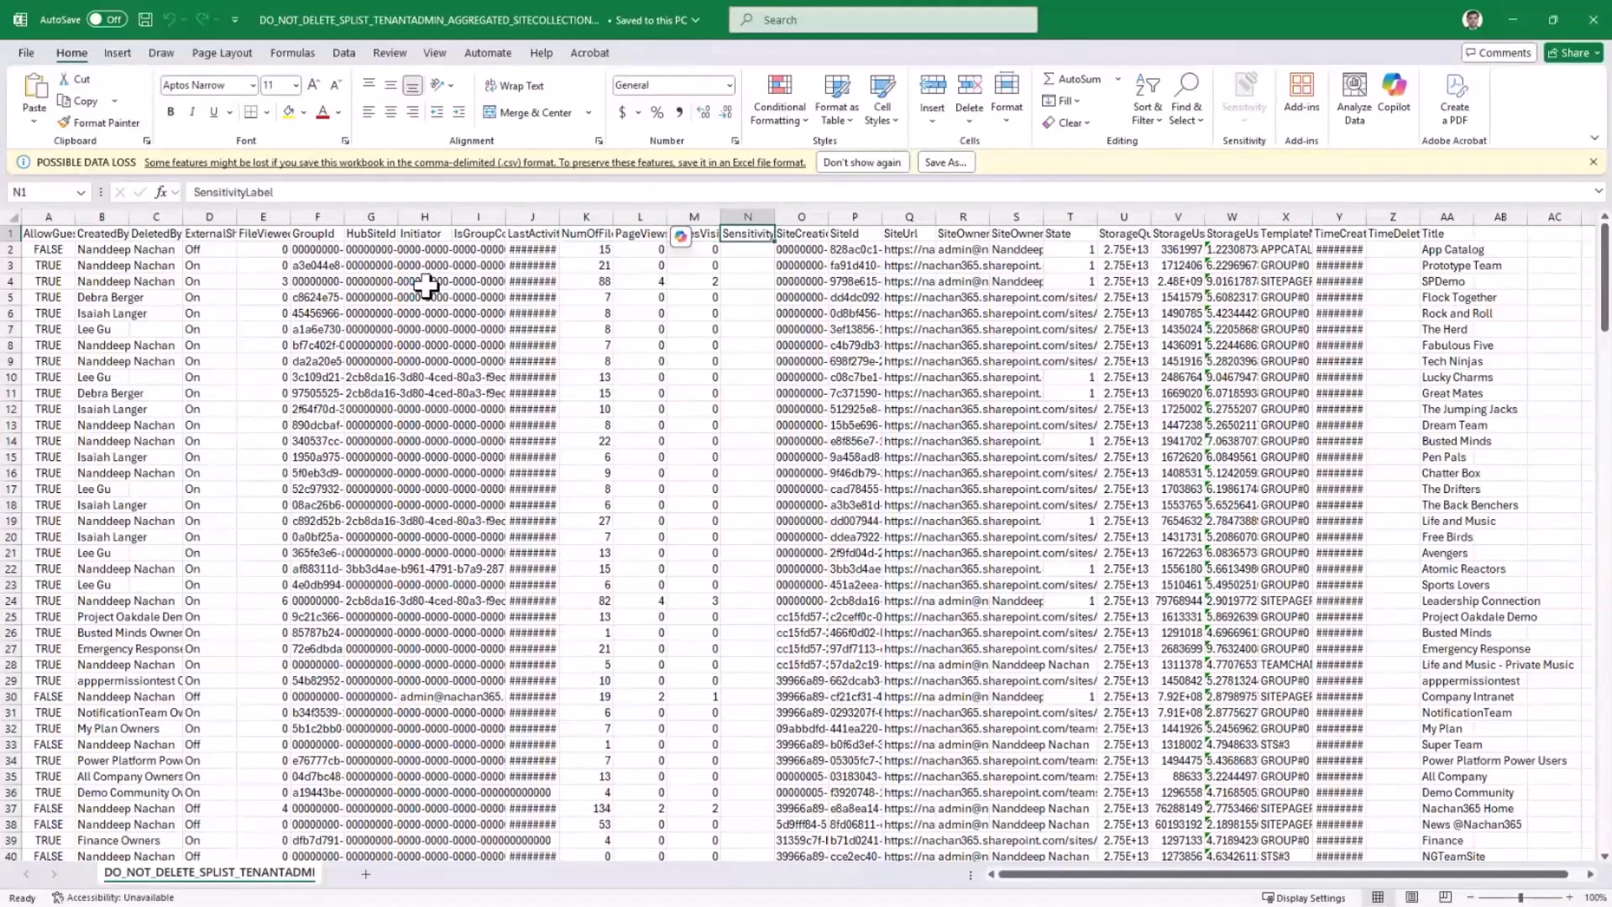
{"action": "key", "text": "Right"}
{"action": "key", "text": "Right"}
{"action": "key", "text": "Right"}
{"action": "key", "text": "Right"}
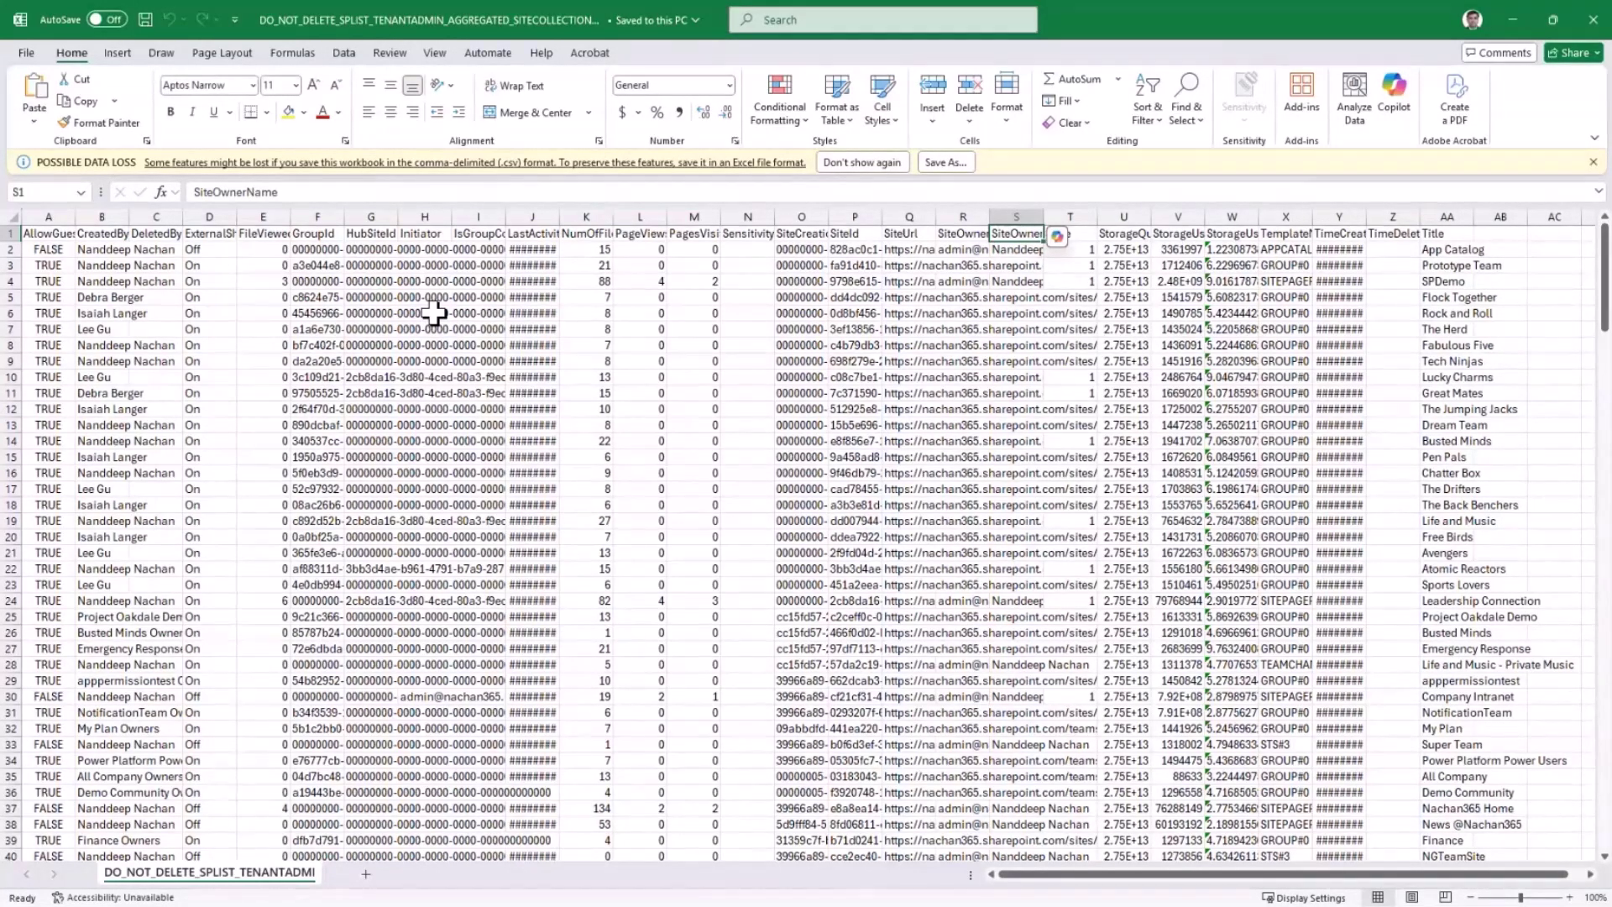
{"action": "key", "text": "Right"}
{"action": "key", "text": "Right"}
{"action": "key", "text": "Right"}
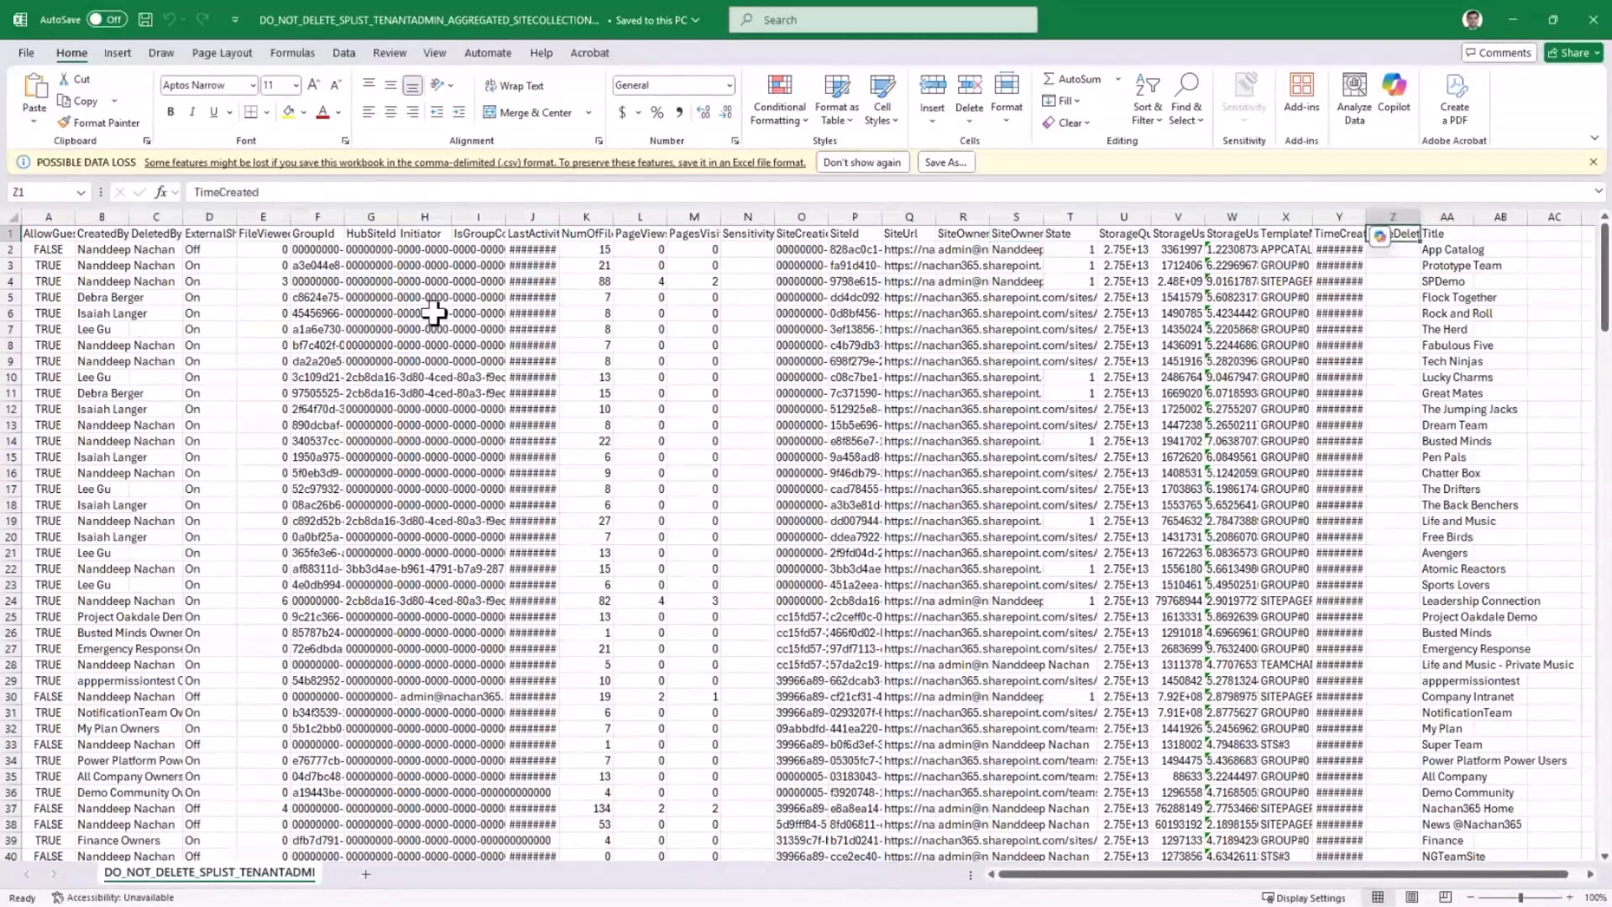
{"action": "key", "text": "Right"}
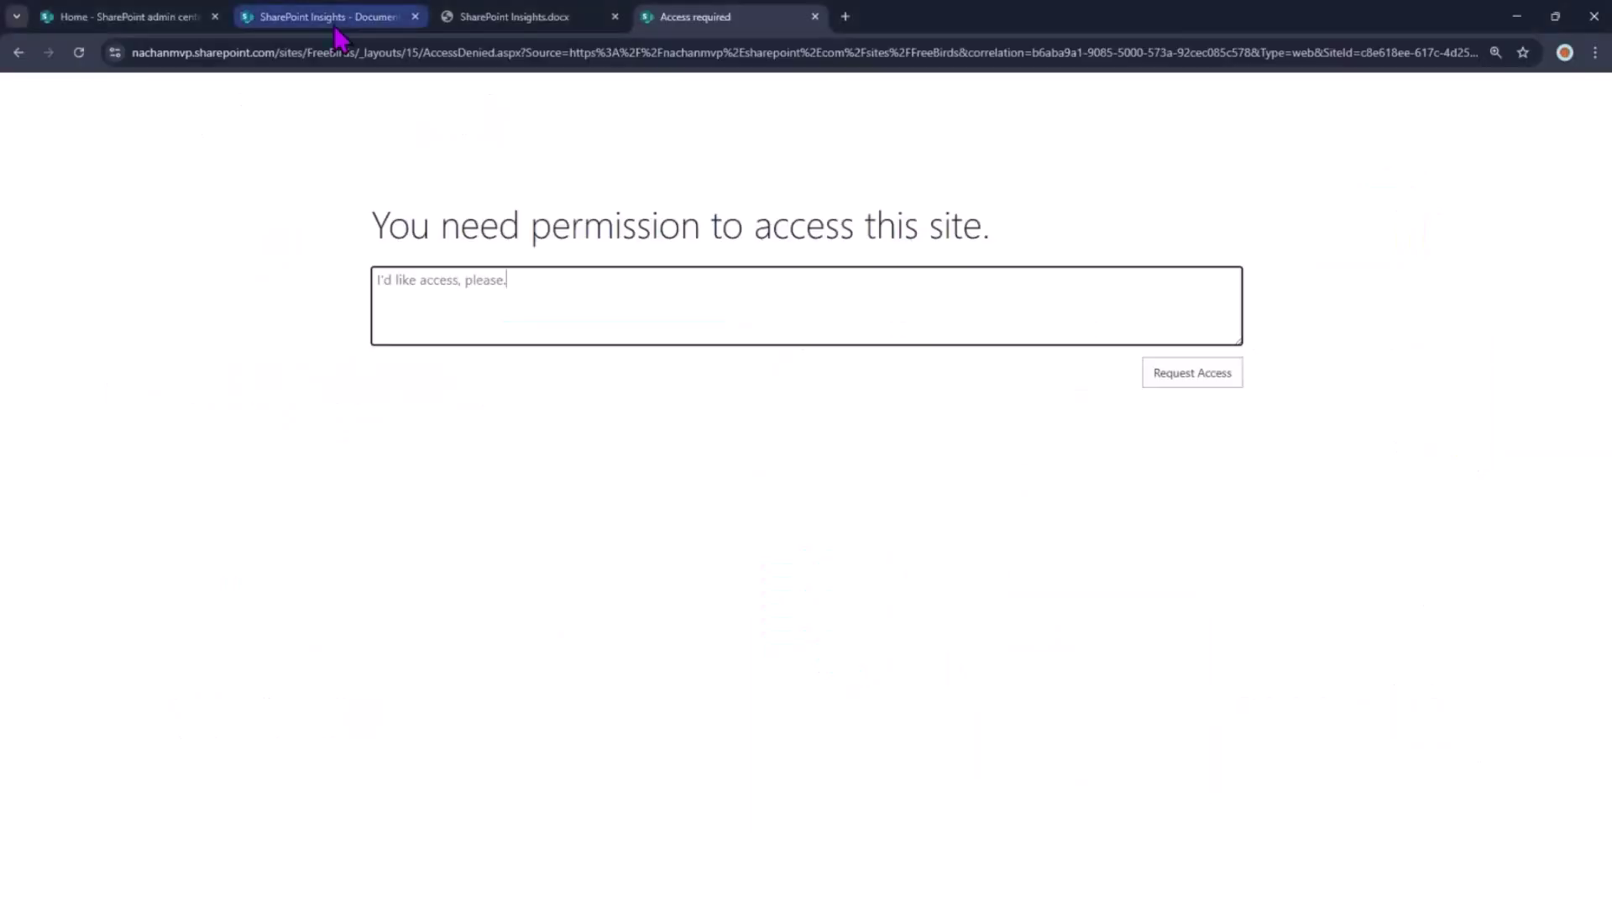
Step: Switch to SharePoint Insights.docx and select the App Catalog site paragraph
{"action": "left_click", "coordinate": [516, 16]}
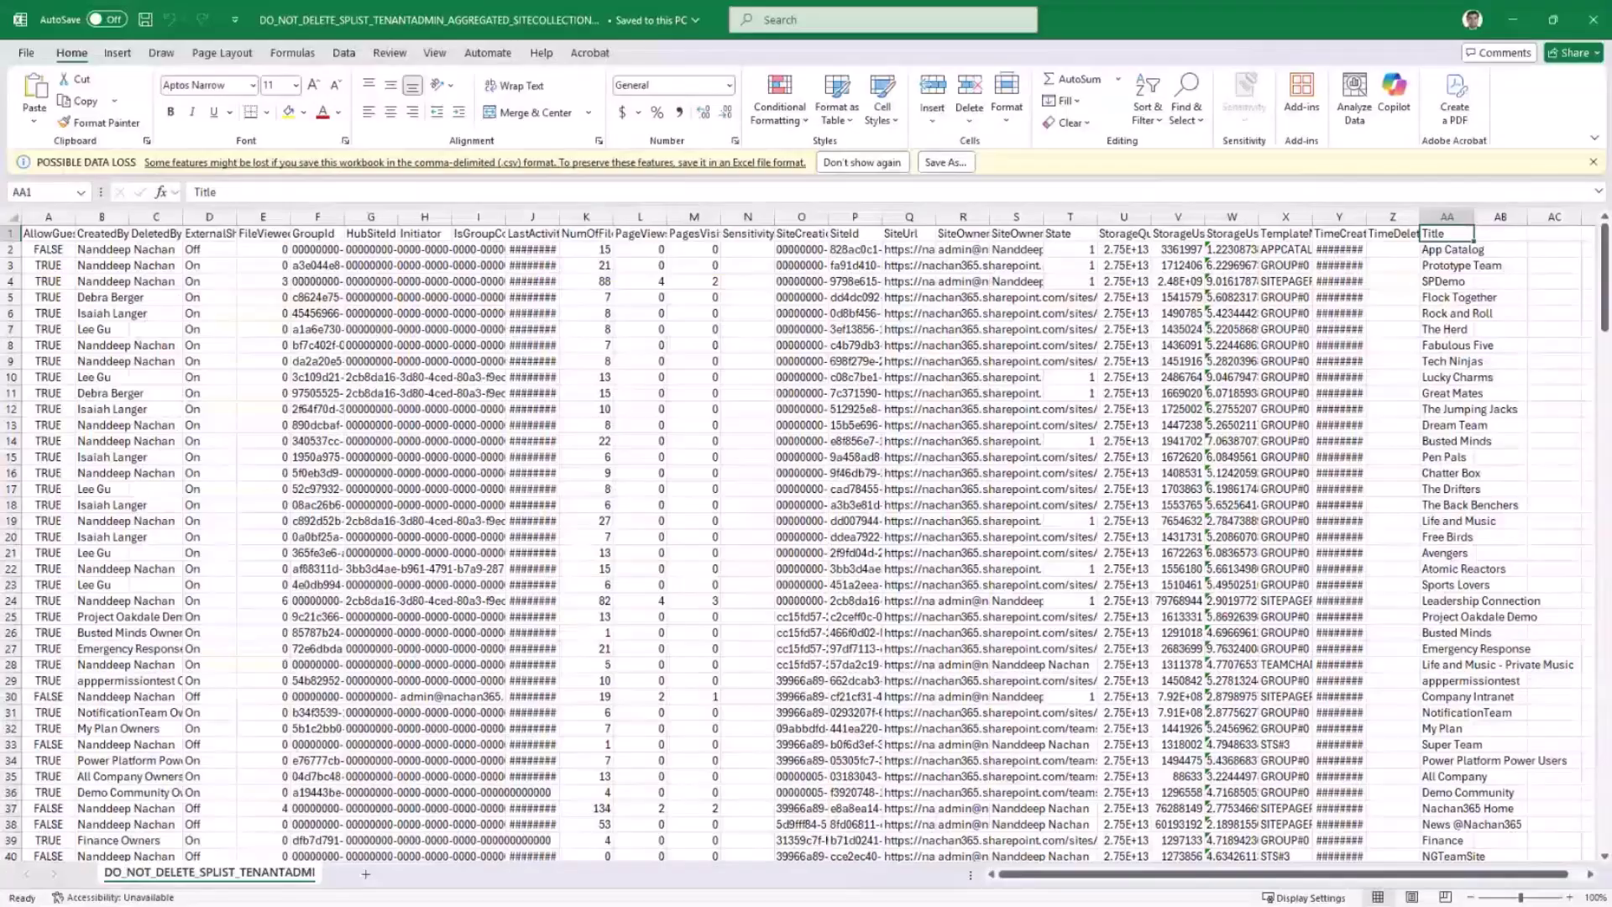
{"action": "left_click_drag", "start_coordinate": [470, 405], "coordinate": [859, 481]}
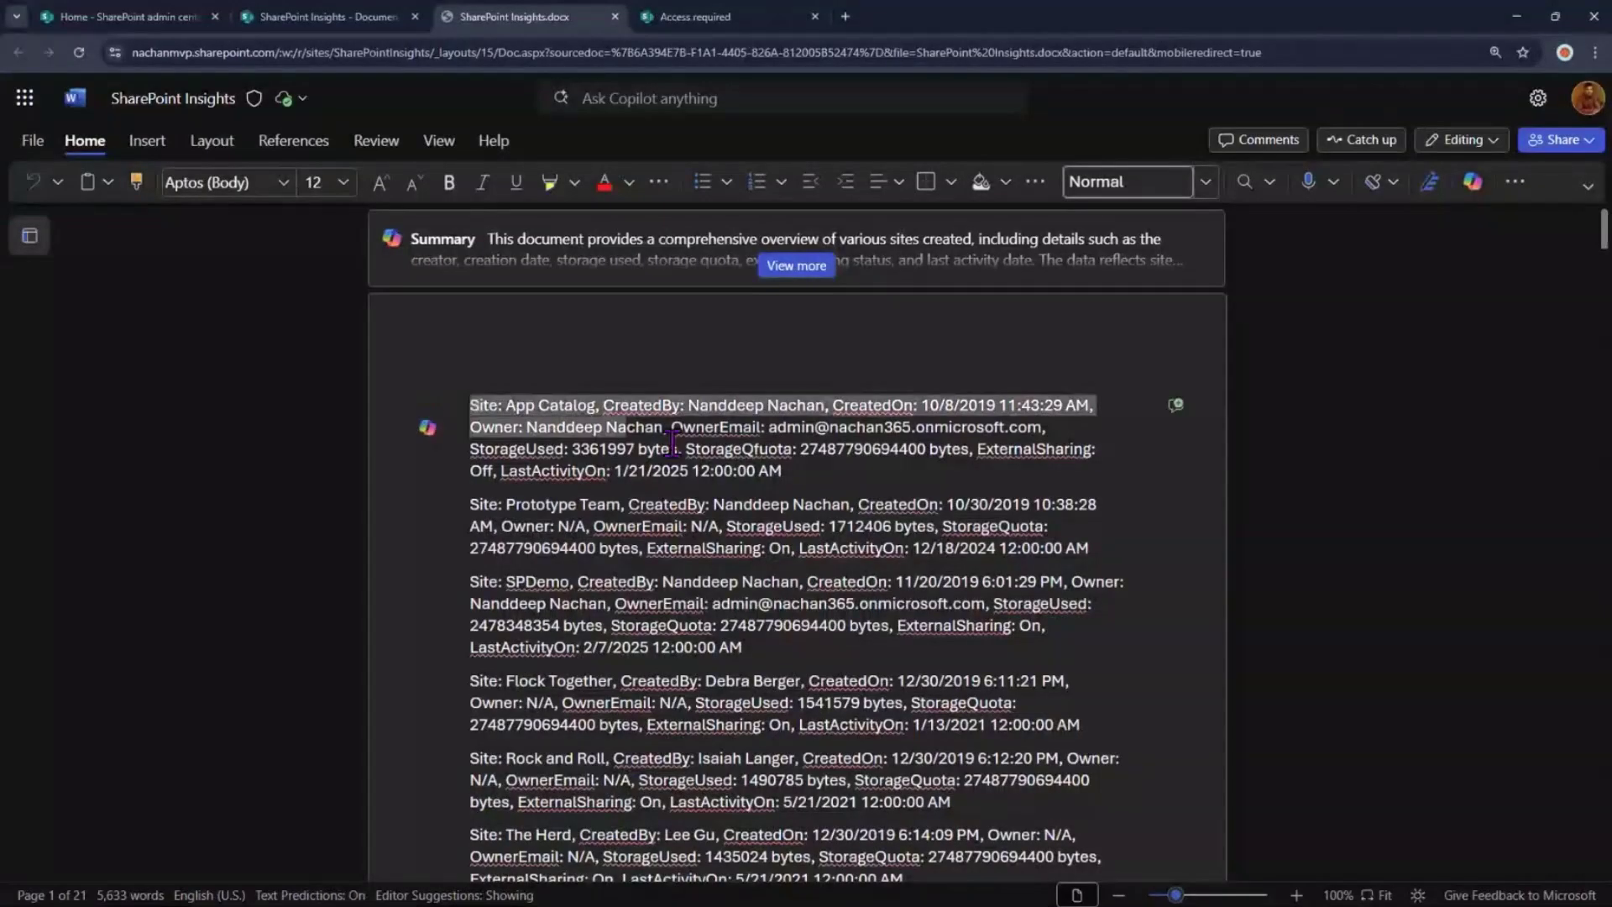
{"action": "left_click", "coordinate": [852, 476]}
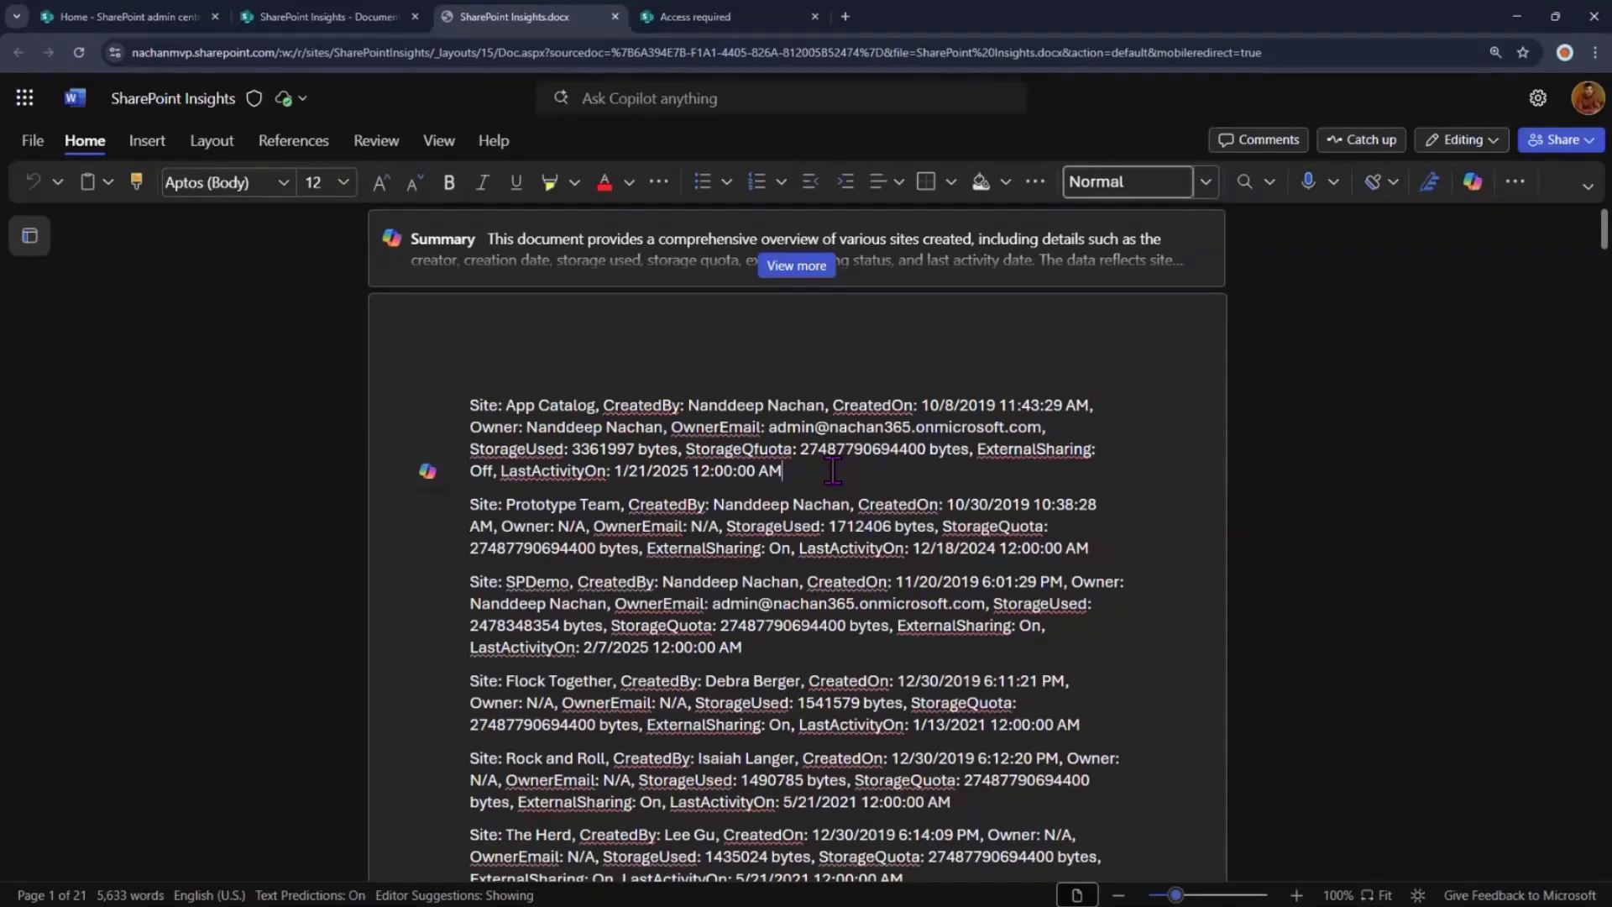
Step: Check spelling flags on CreatedBy, CreatedOn, ExternalSharing and the storage quota label, then return to the library
{"action": "left_click", "coordinate": [484, 405]}
{"action": "left_click", "coordinate": [619, 406]}
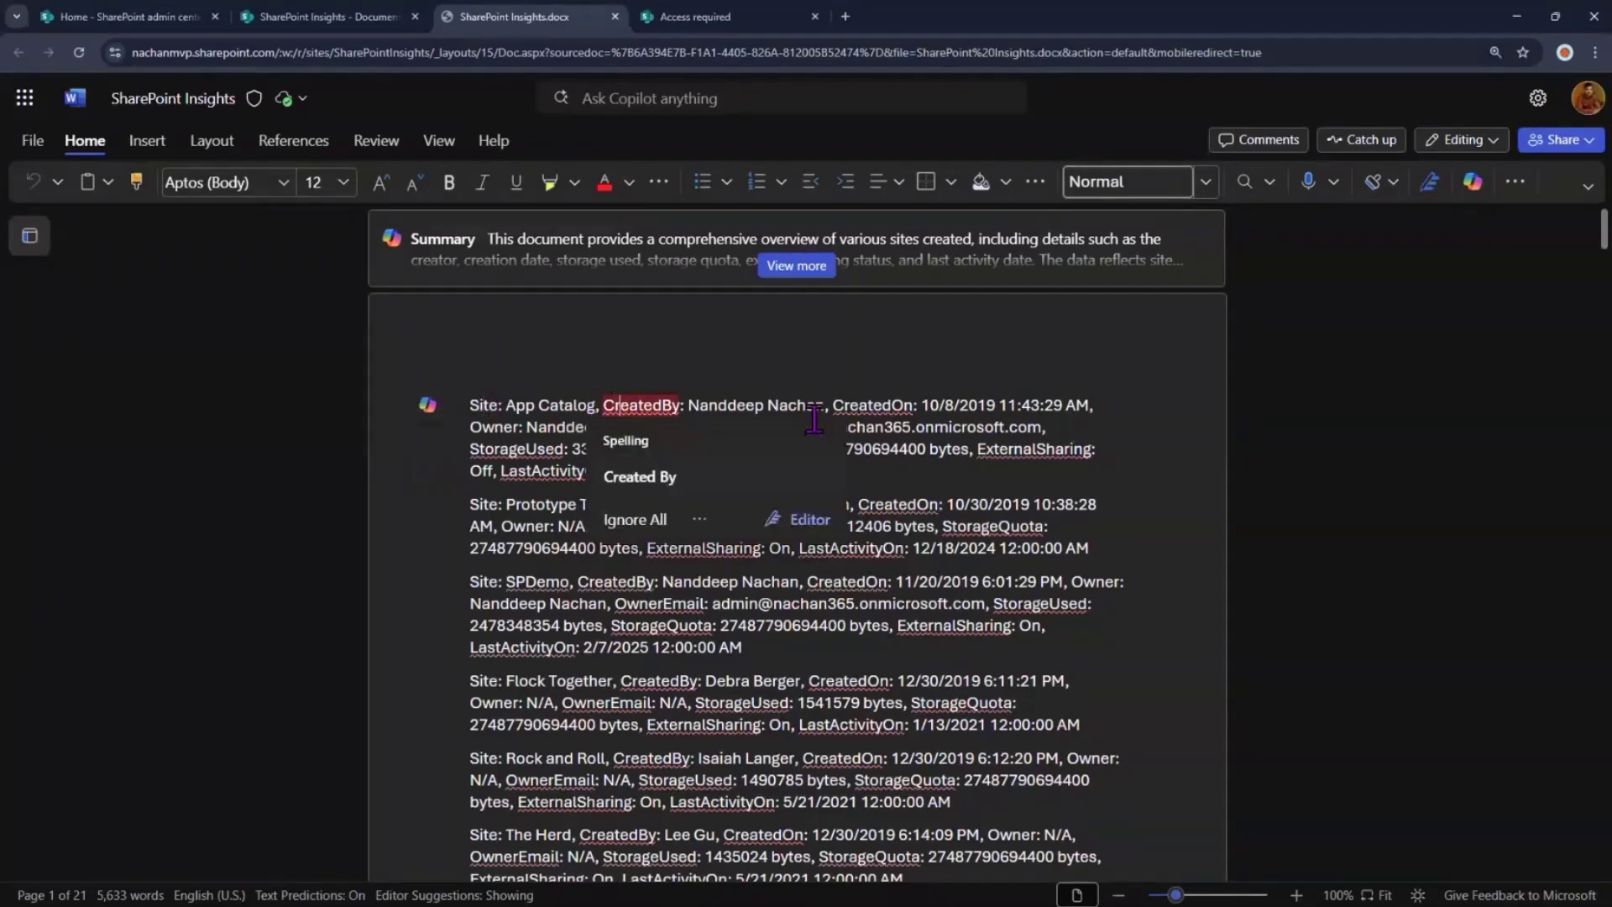
{"action": "left_click", "coordinate": [874, 405]}
{"action": "left_click", "coordinate": [1079, 446]}
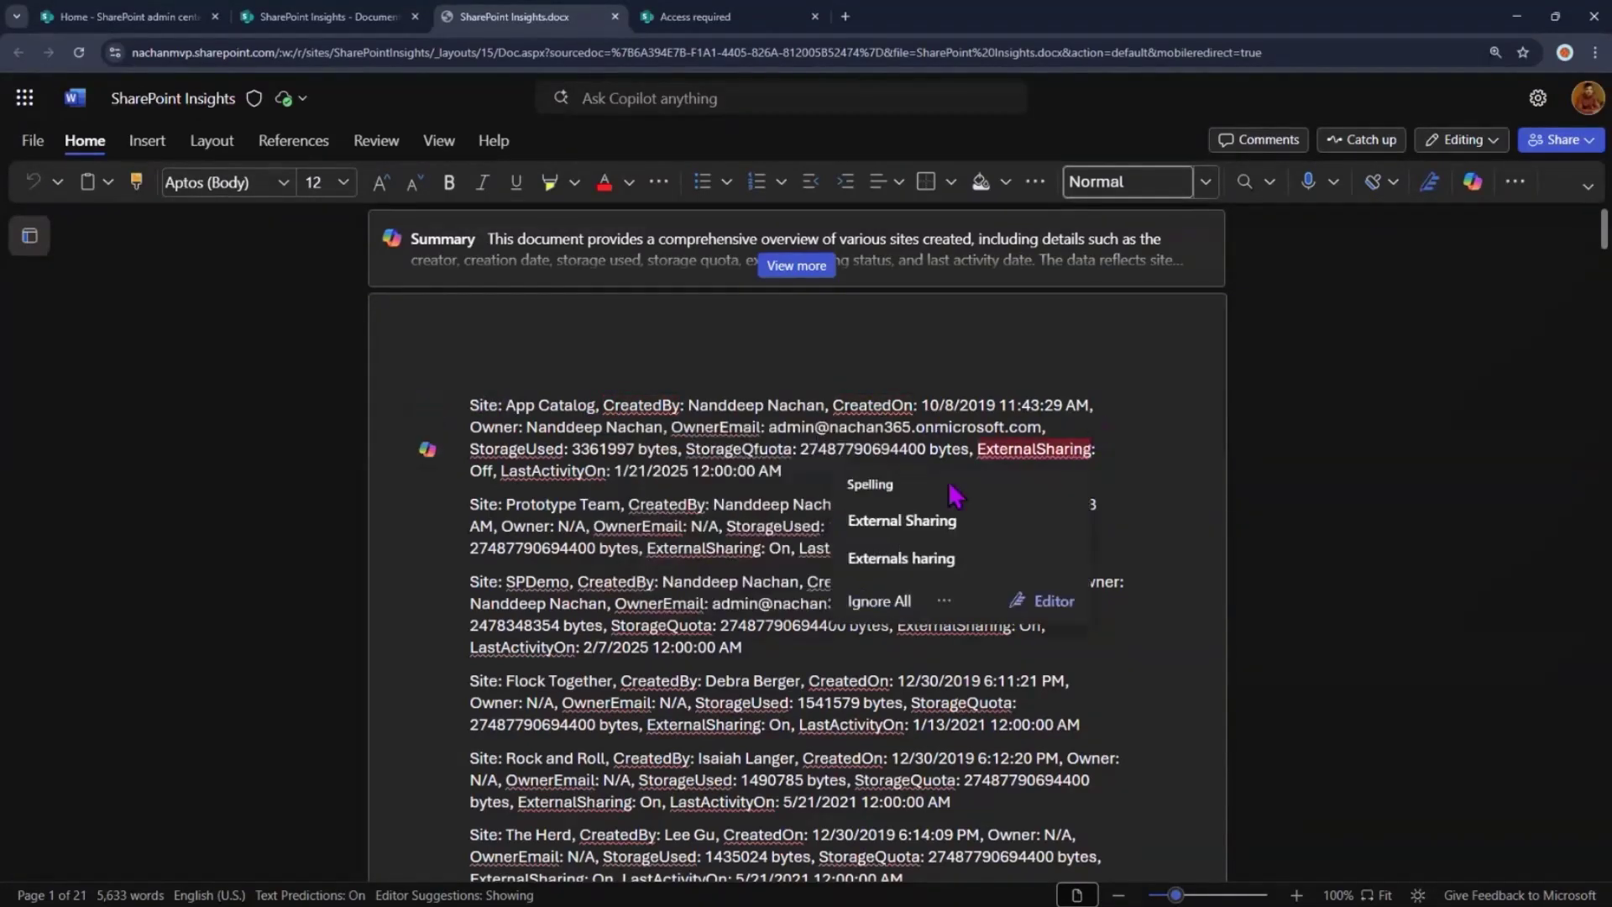
{"action": "left_click", "coordinate": [765, 455]}
{"action": "type", "text": "f"}
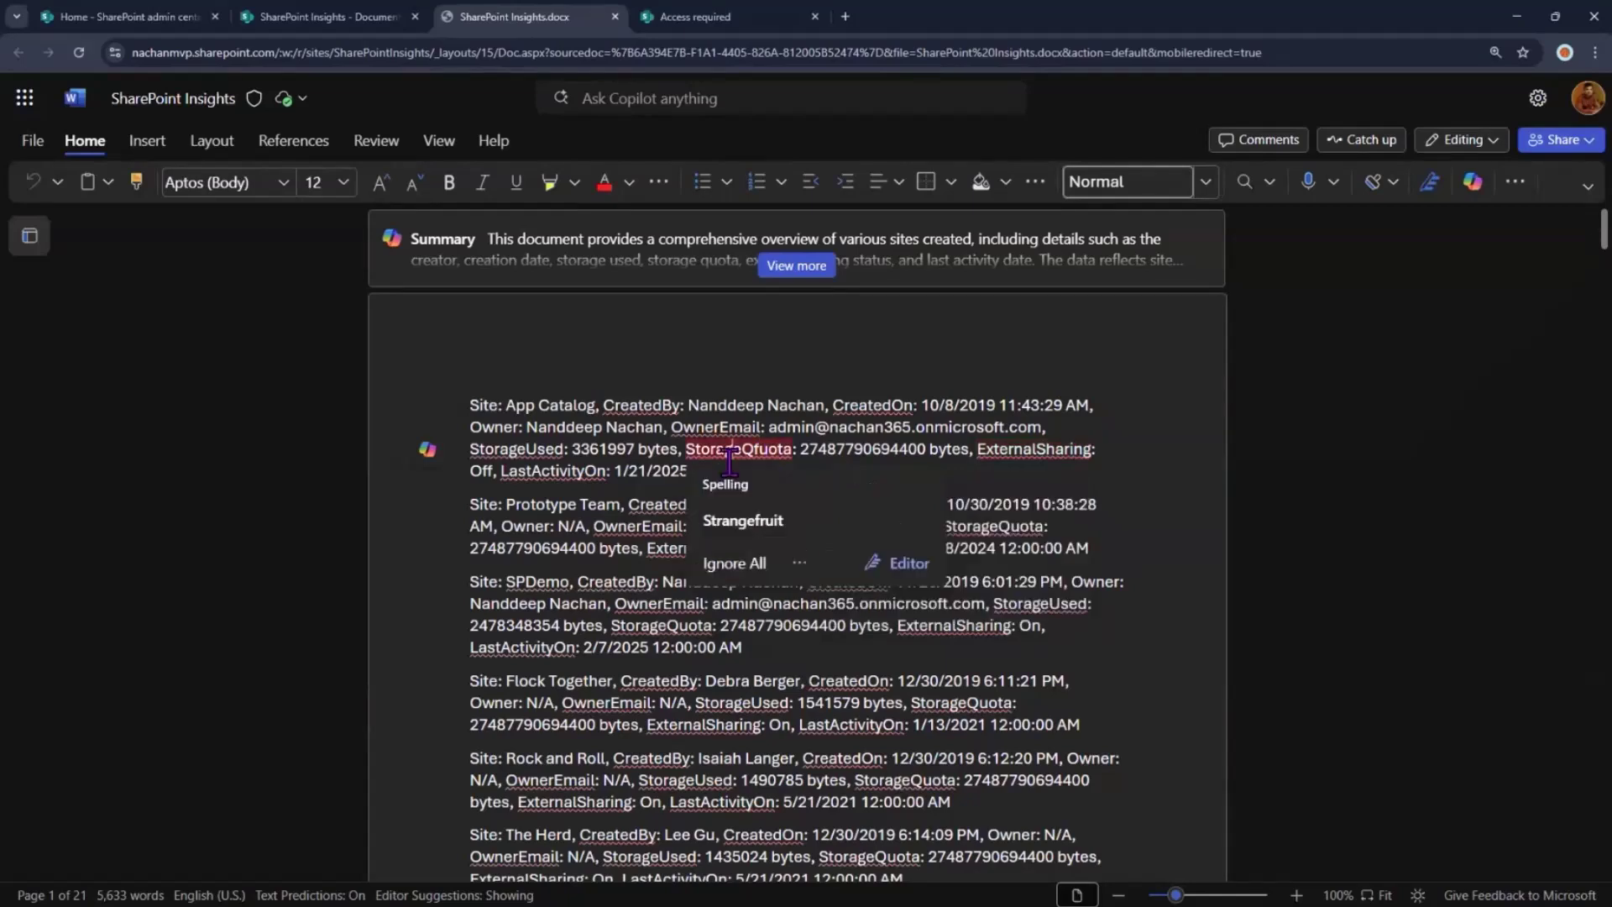
{"action": "left_click", "coordinate": [1063, 473]}
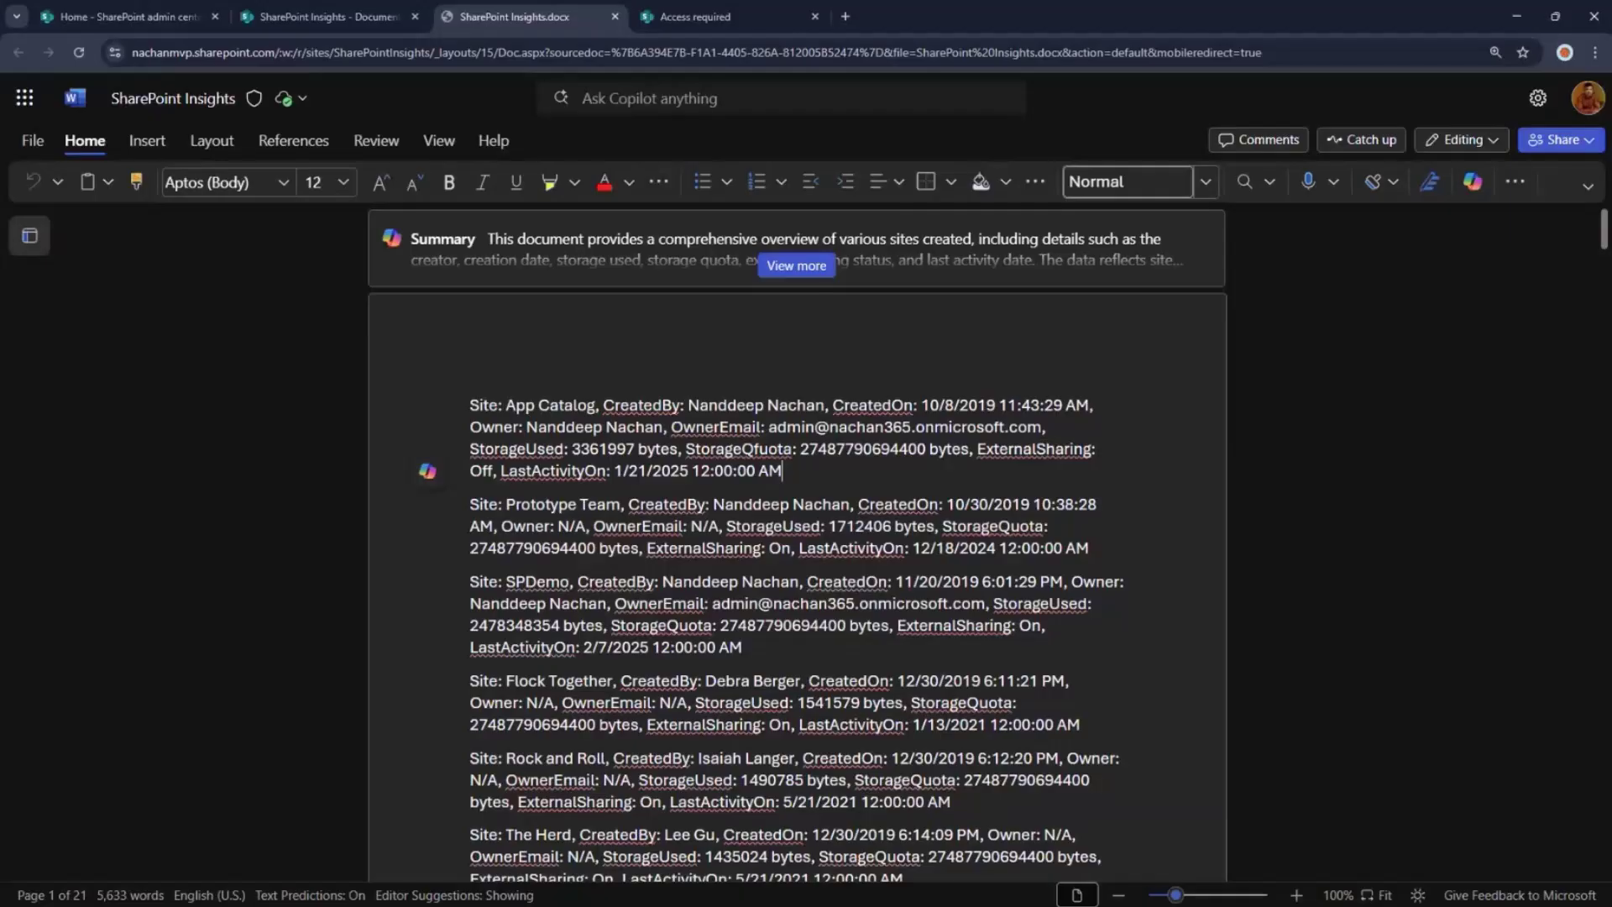
{"action": "left_click", "coordinate": [324, 19]}
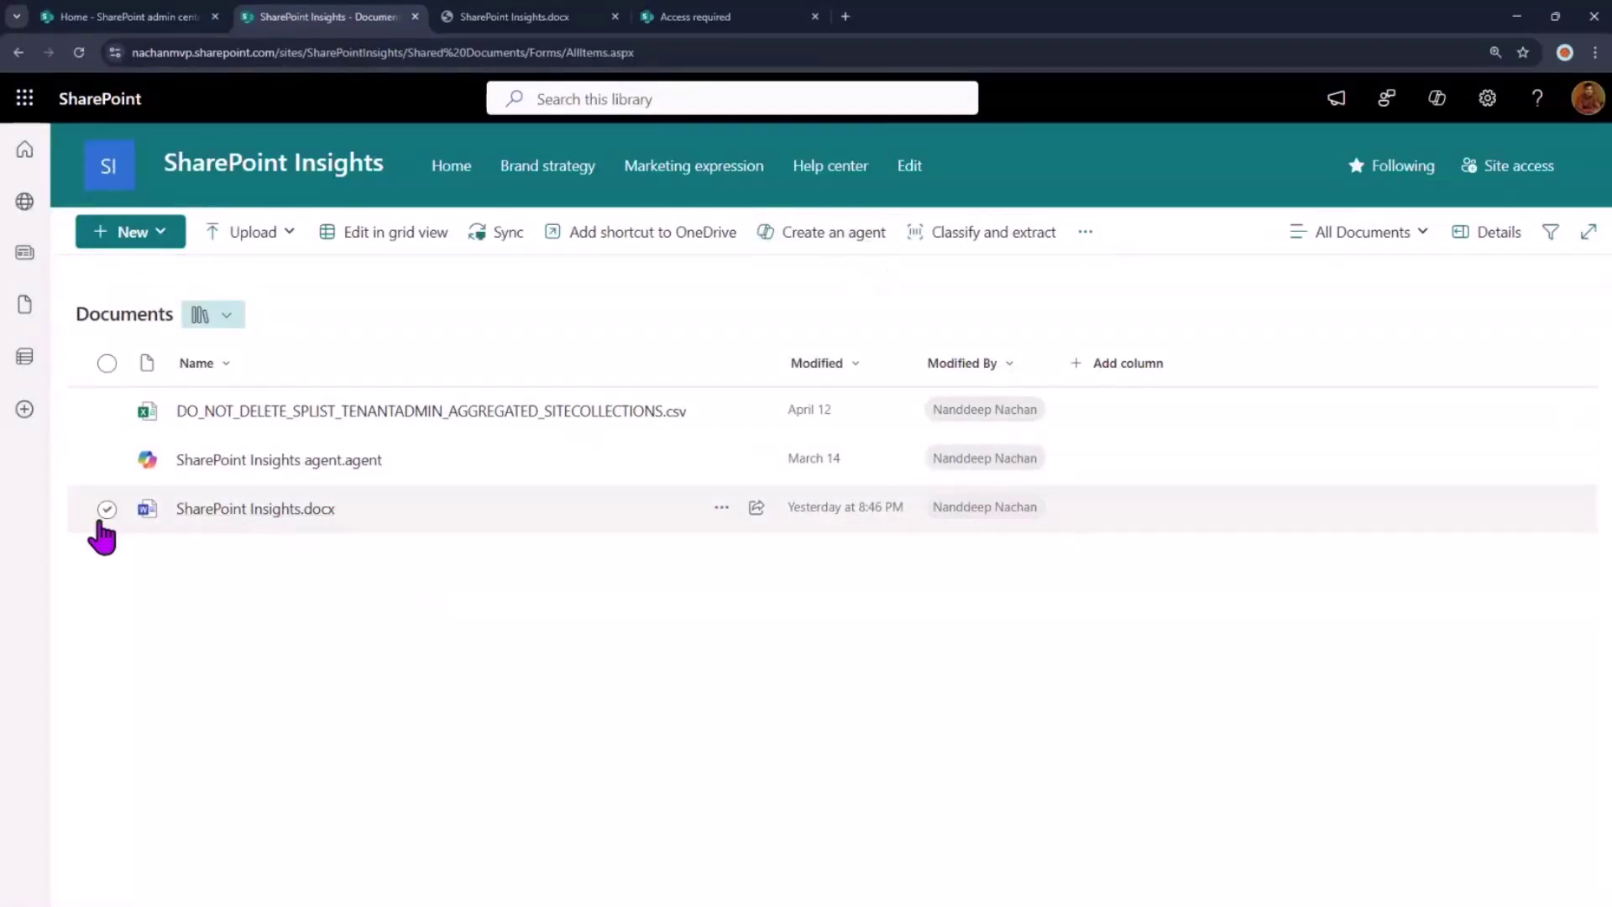
Step: Start an Insights agent chat, then switch to the FreeBirds 'Access required' page
{"action": "left_click", "coordinate": [314, 477]}
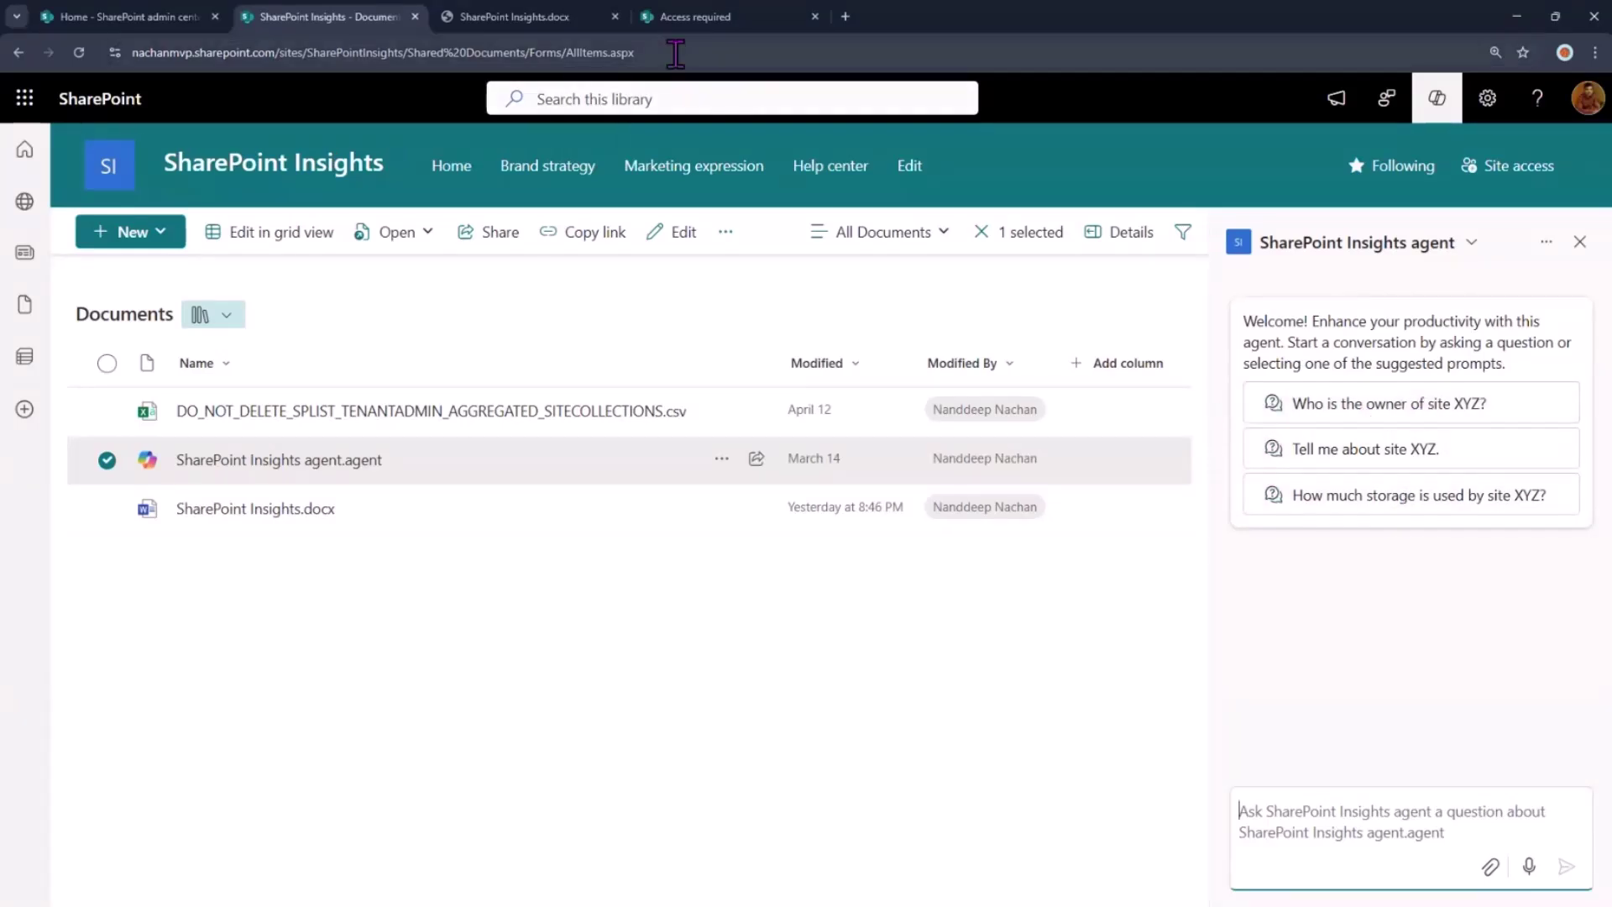
{"action": "left_click", "coordinate": [672, 17]}
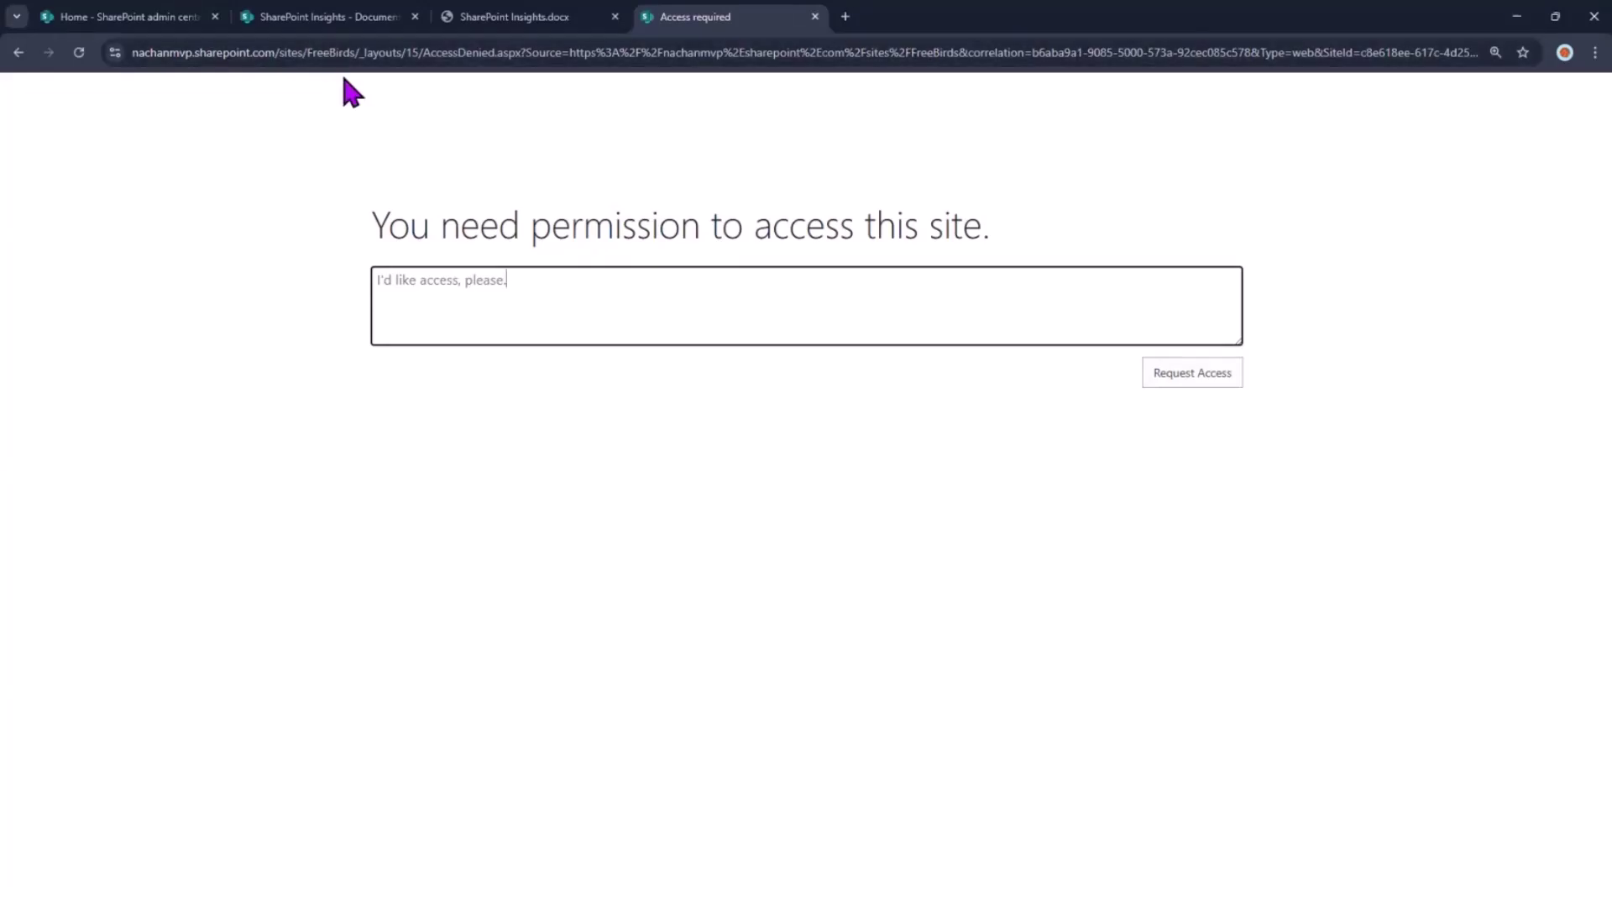
Step: Send the site-owner starter prompt with XYZ replaced by 'Free Birds'
{"action": "left_click", "coordinate": [321, 25]}
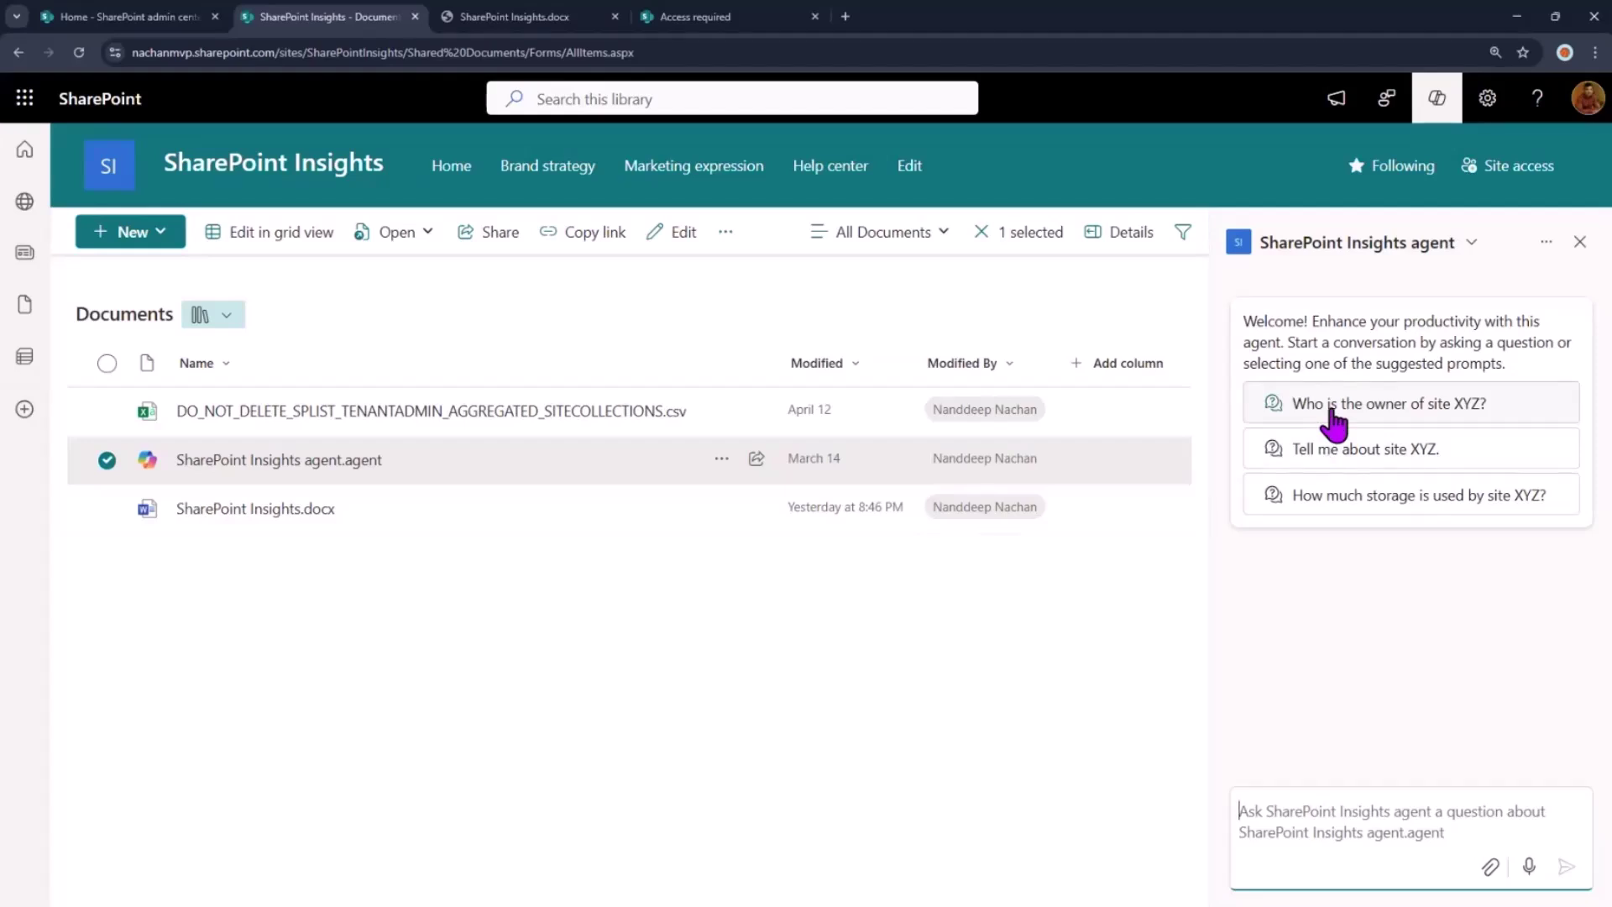
{"action": "left_click", "coordinate": [1332, 404]}
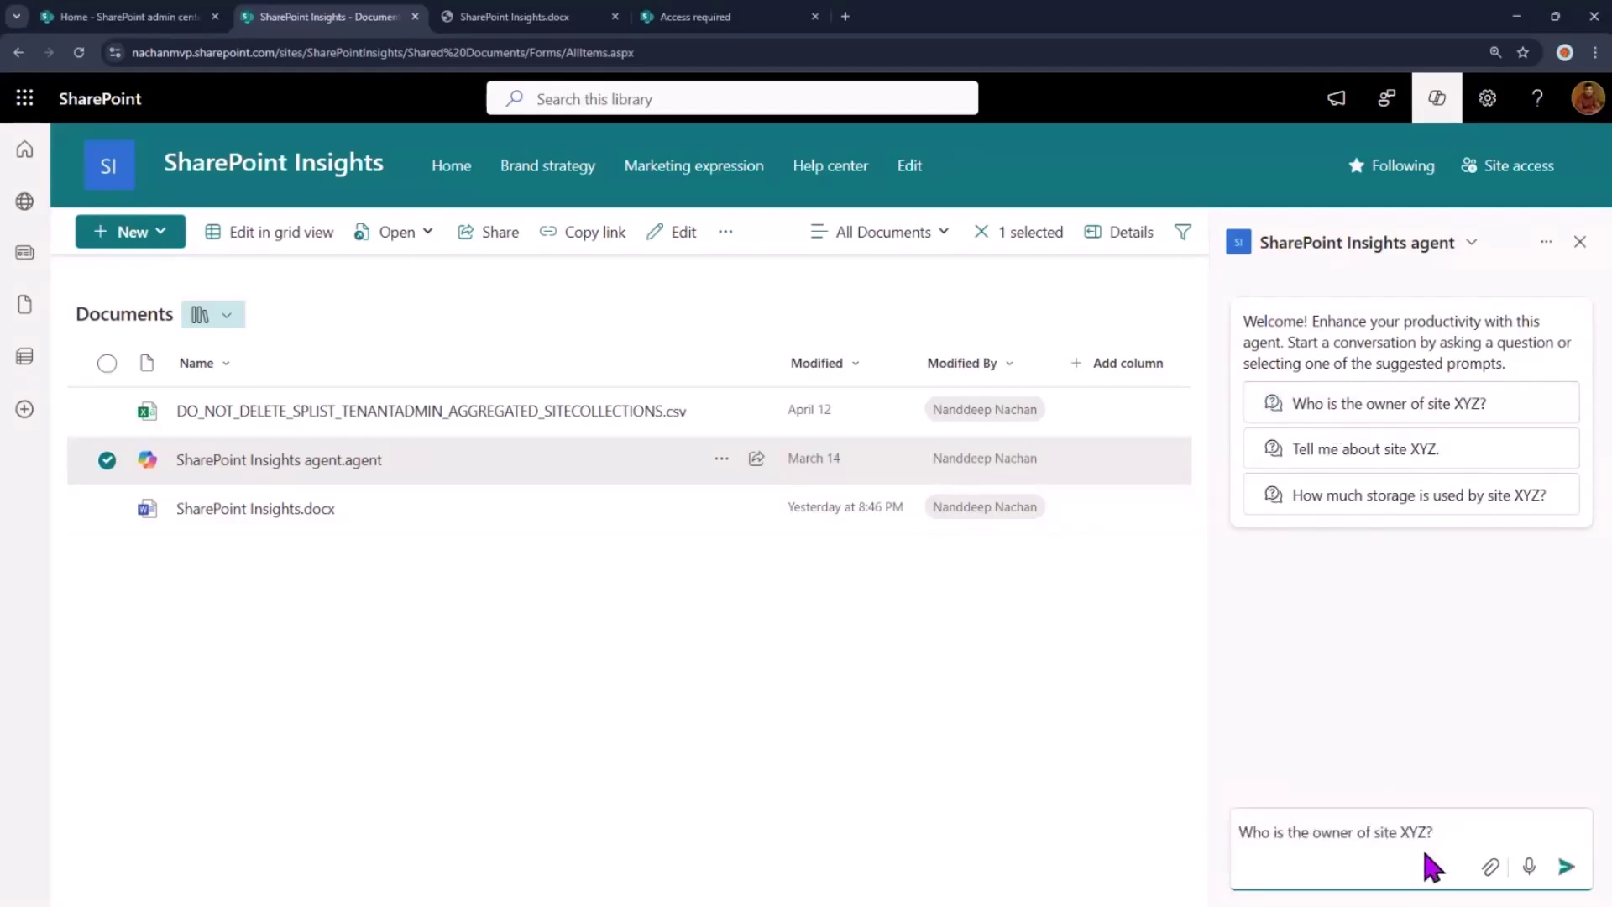
{"action": "double_click", "coordinate": [1414, 832]}
{"action": "type", "text": "Free Birds"}
{"action": "key", "text": "Return"}
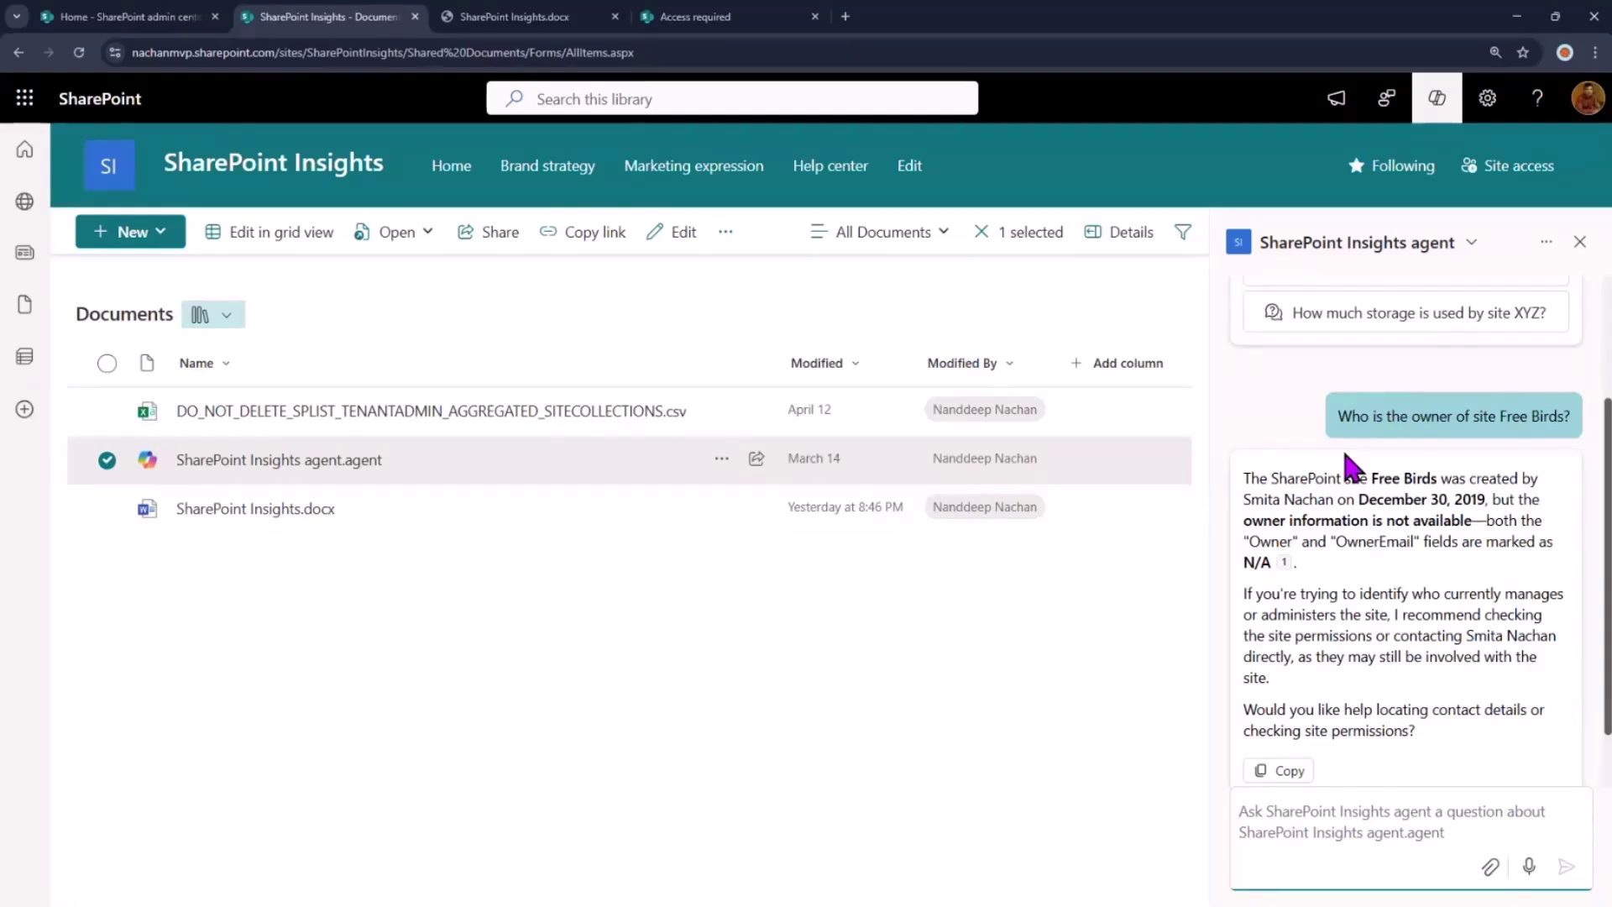
Step: Send the storage starter prompt with XYZ replaced by 'Free birds', correcting a typo
{"action": "left_click", "coordinate": [1359, 323]}
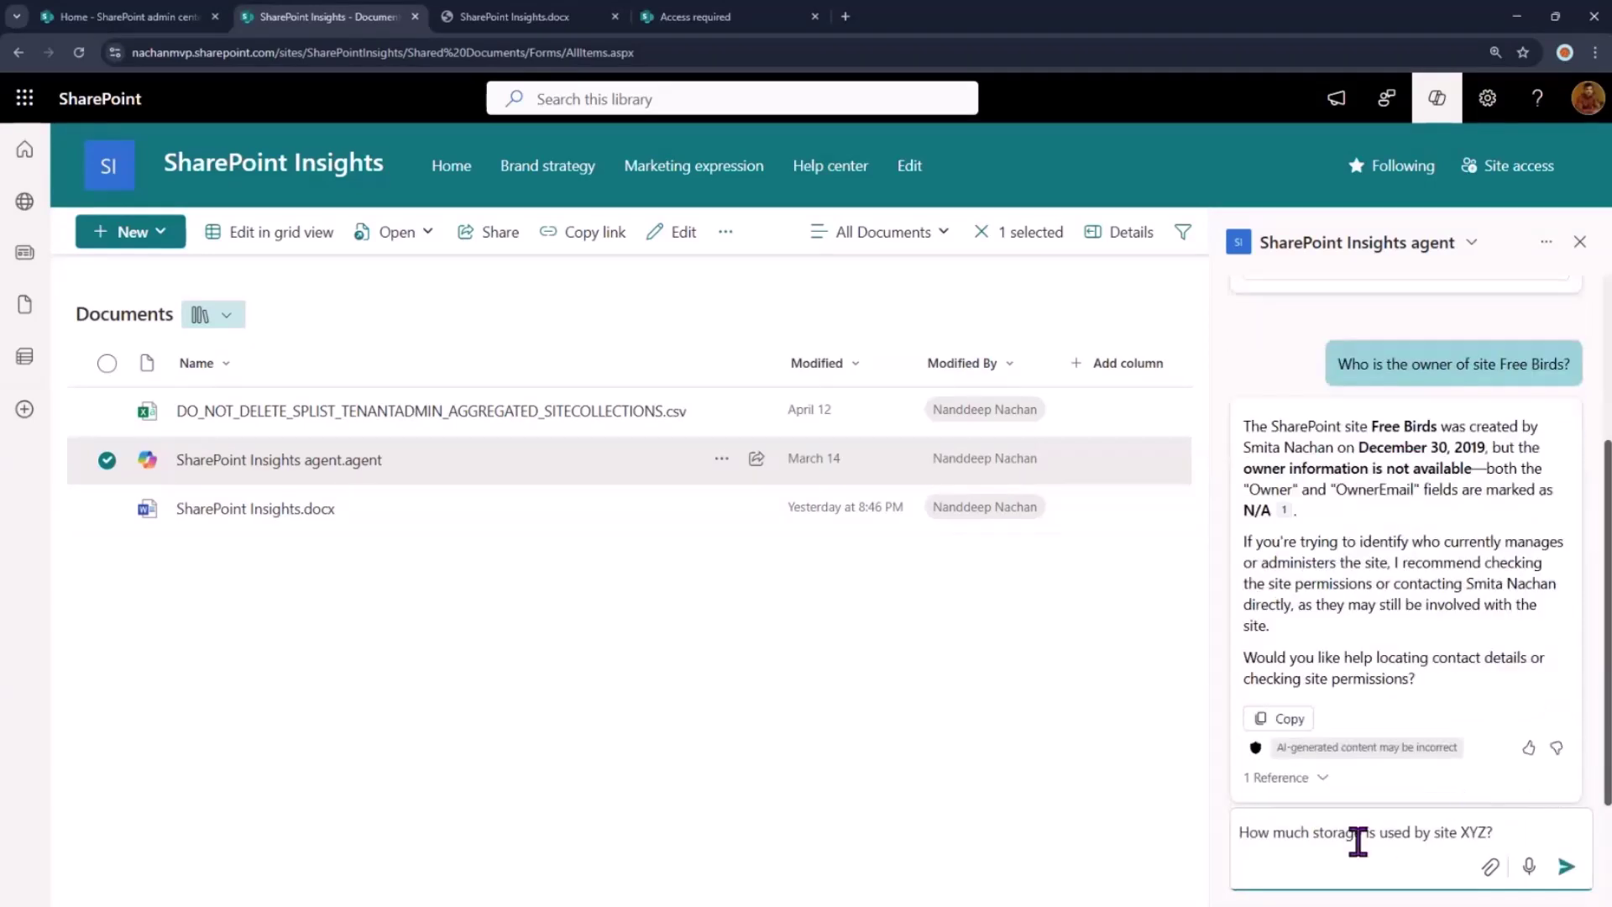
{"action": "double_click", "coordinate": [1474, 834]}
{"action": "type", "text": "Fee"}
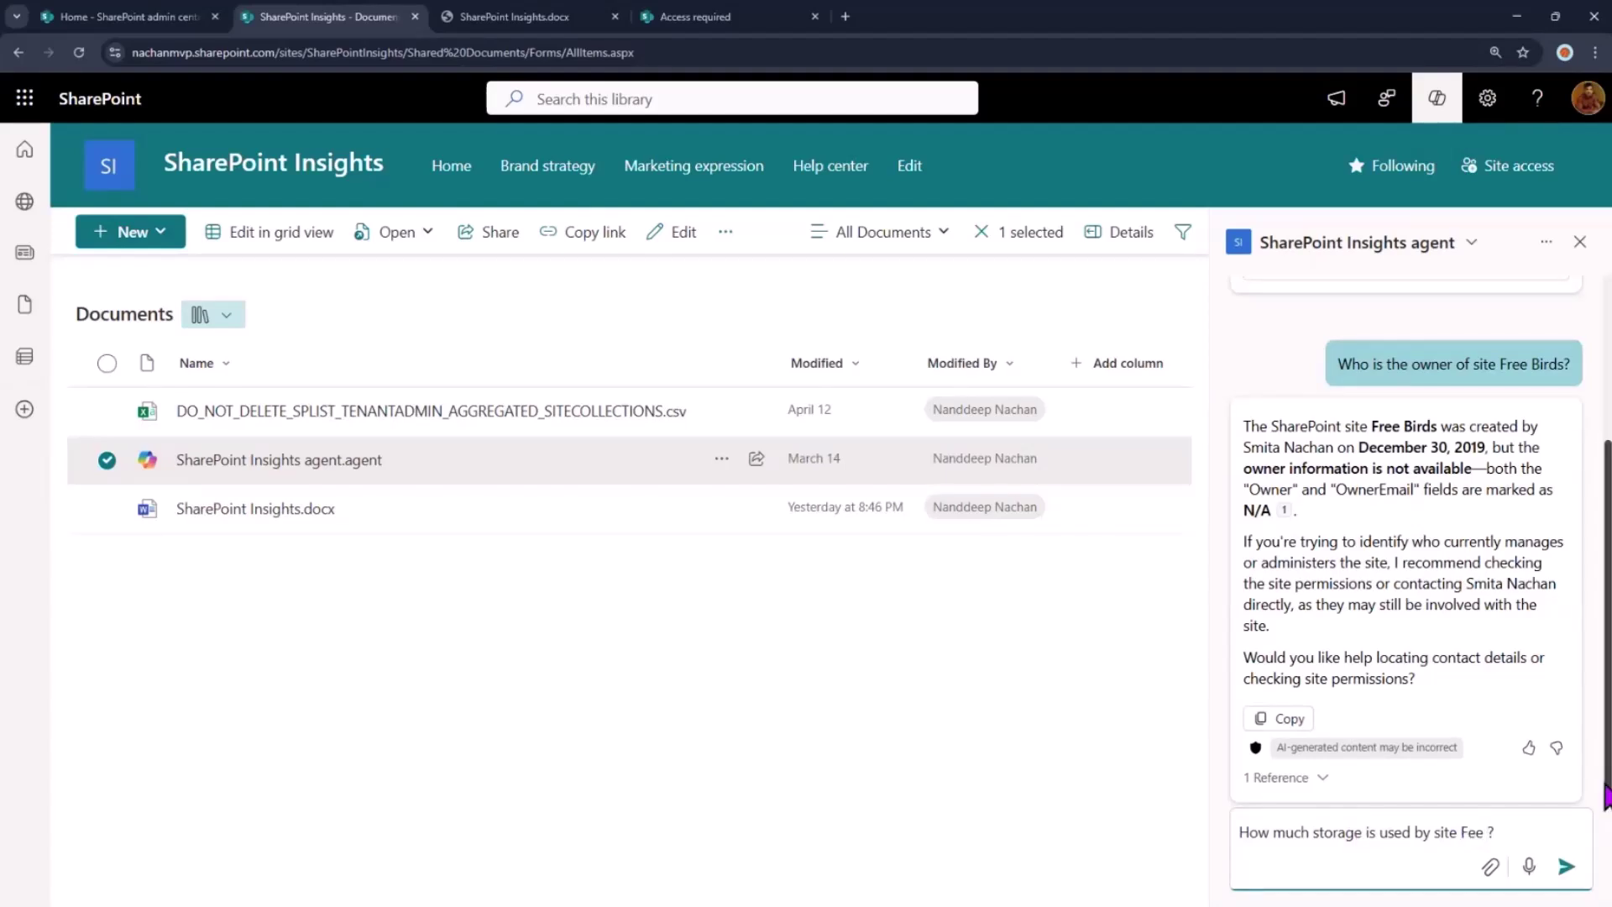
{"action": "key", "text": "BackSpace"}
{"action": "key", "text": "BackSpace"}
{"action": "key", "text": "BackSpace"}
{"action": "type", "text": "ree birds"}
{"action": "key", "text": "Return"}
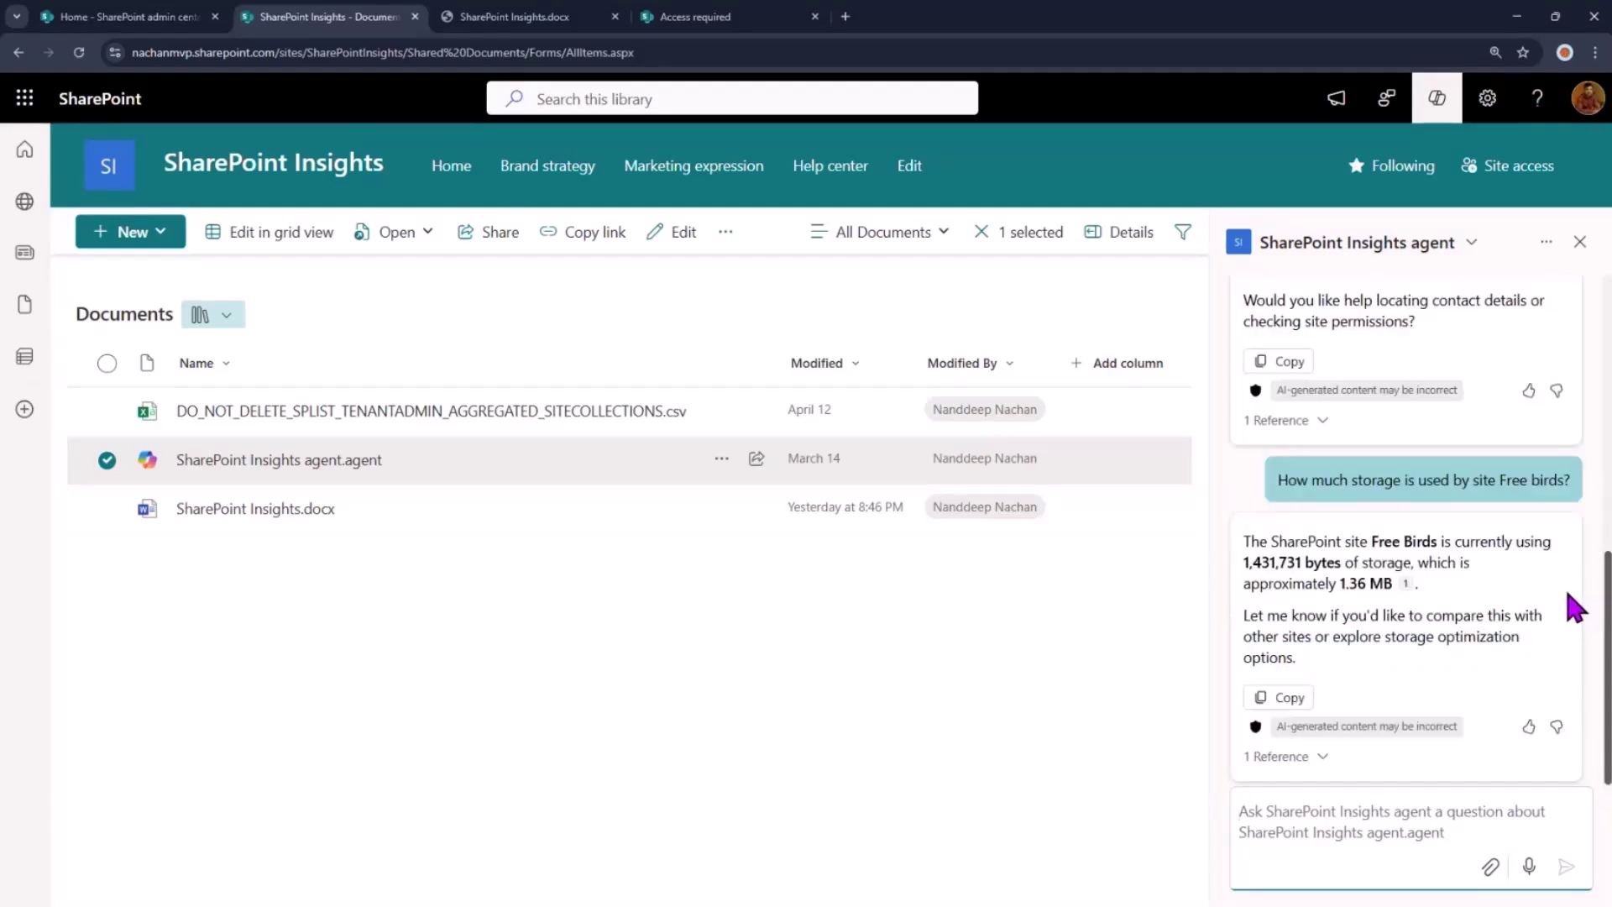
Step: Ask the agent 'How many sites are externally shared?'
{"action": "left_click", "coordinate": [1339, 854]}
{"action": "type", "text": "H"}
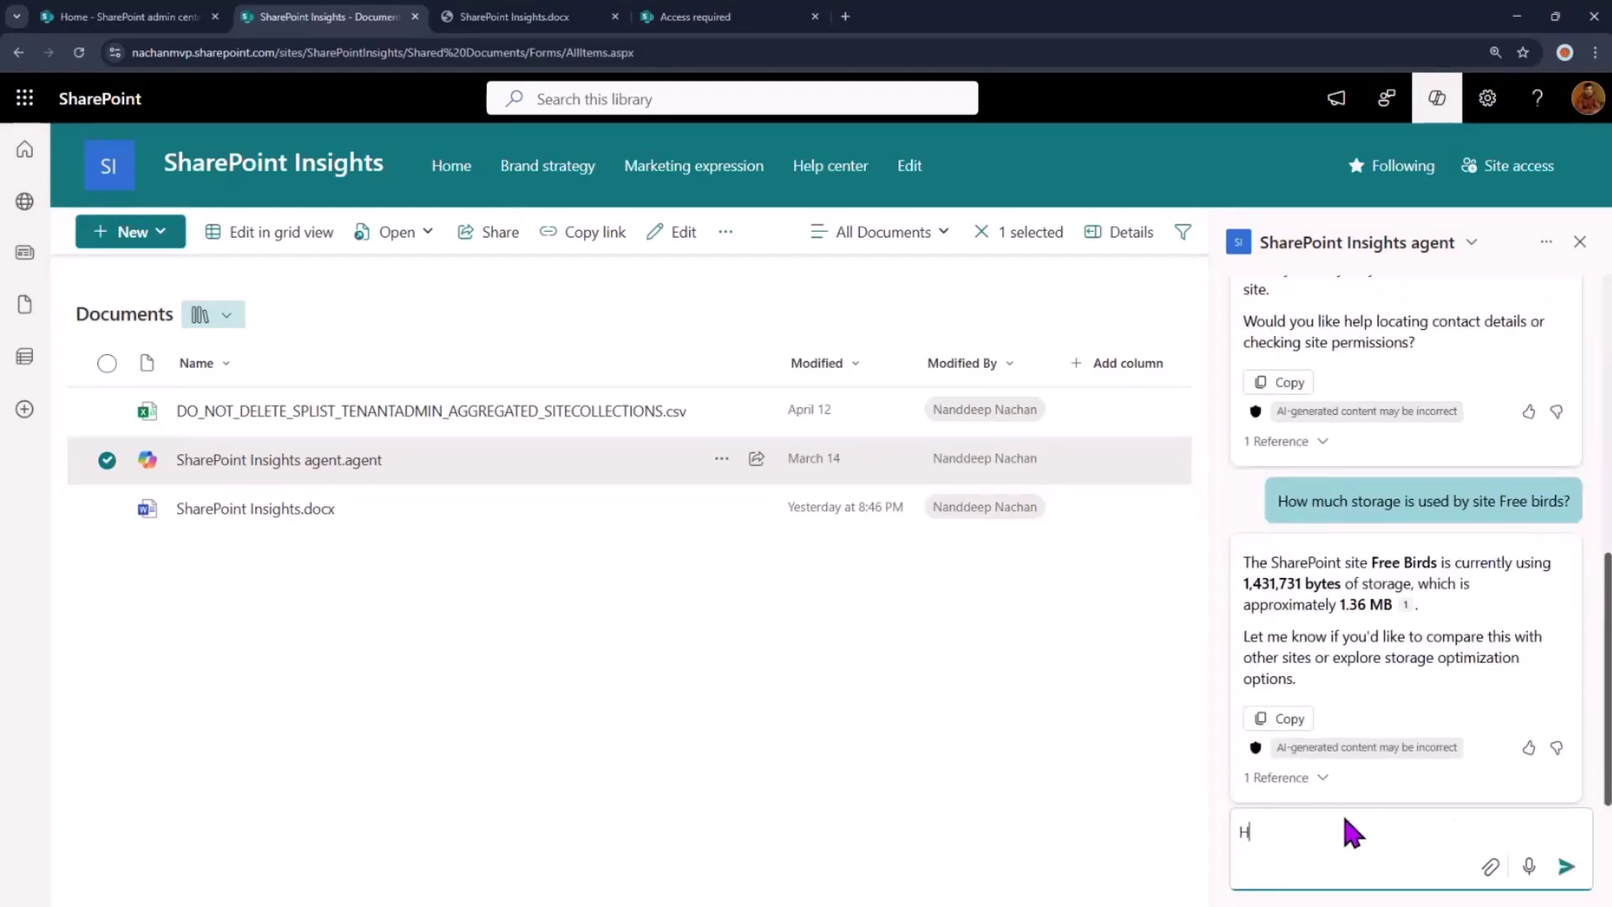
{"action": "type", "text": "ow many sites are externally shared?"}
{"action": "key", "text": "Return"}
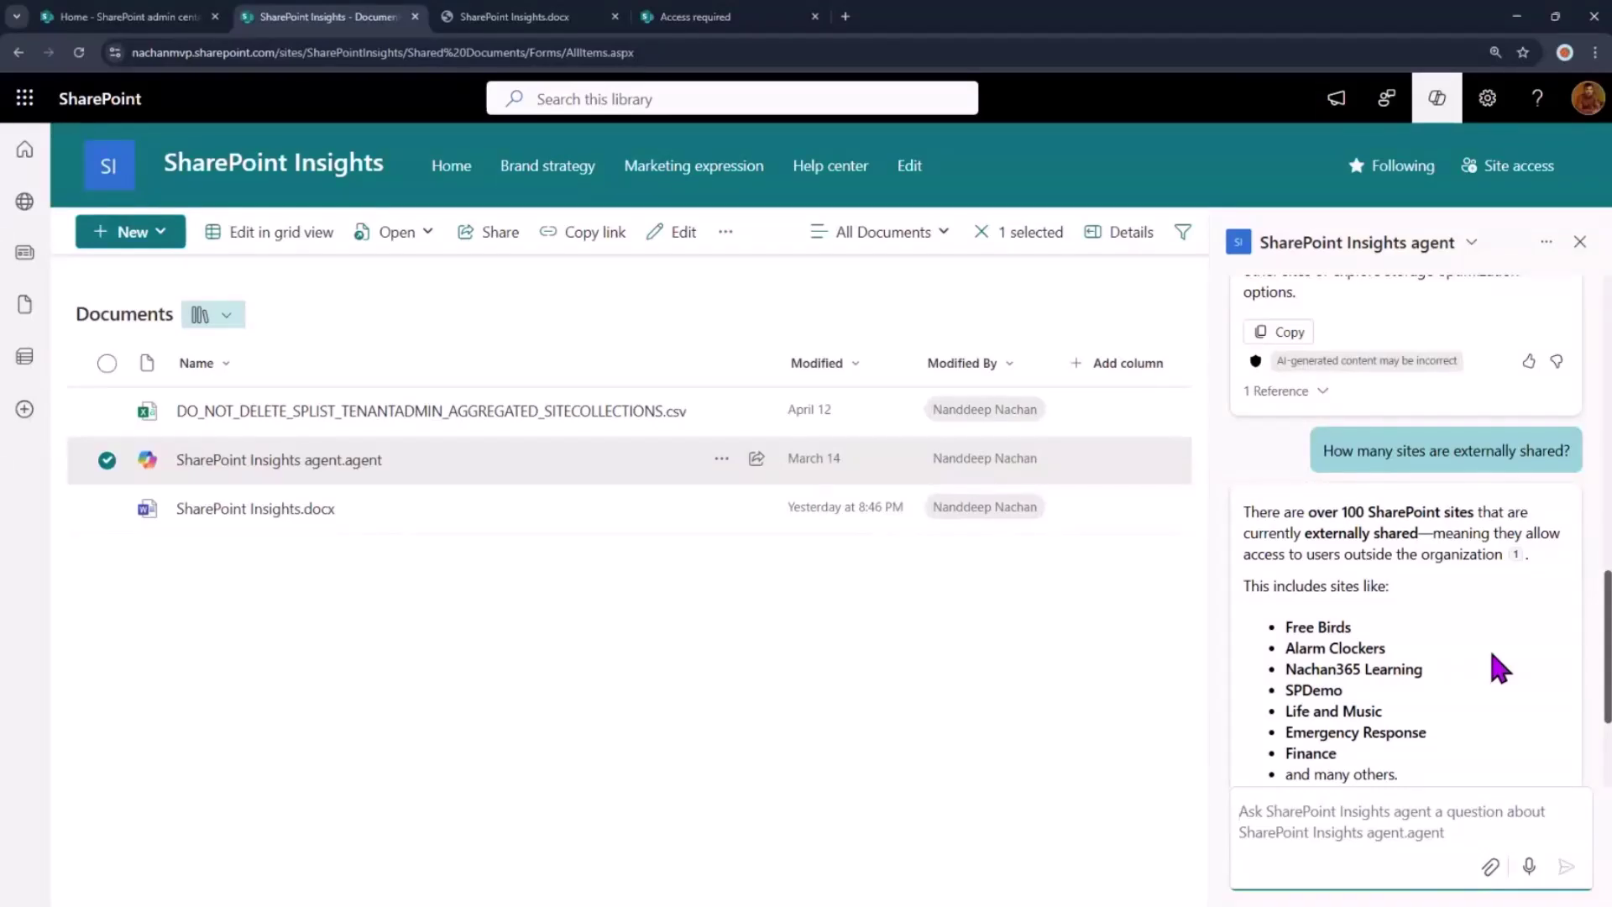
Step: Edit the agent file and view its Sources, listing SharePoint Insights.docx as the only source
{"action": "left_click", "coordinate": [727, 467]}
{"action": "left_click", "coordinate": [1579, 242]}
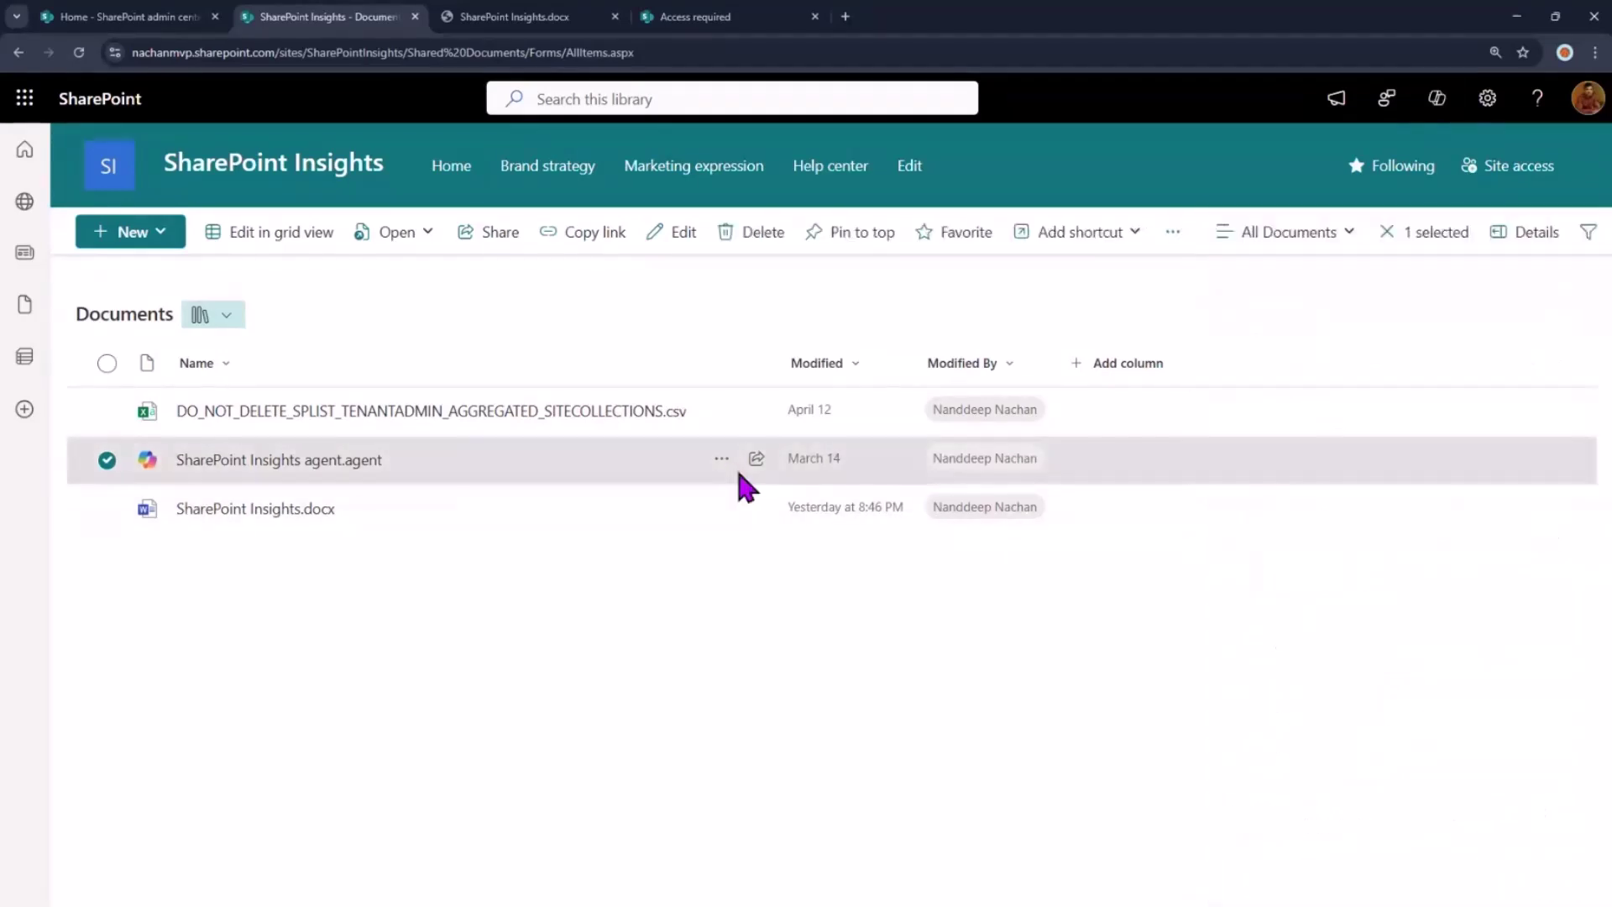
{"action": "left_click", "coordinate": [723, 460]}
{"action": "left_click", "coordinate": [798, 377]}
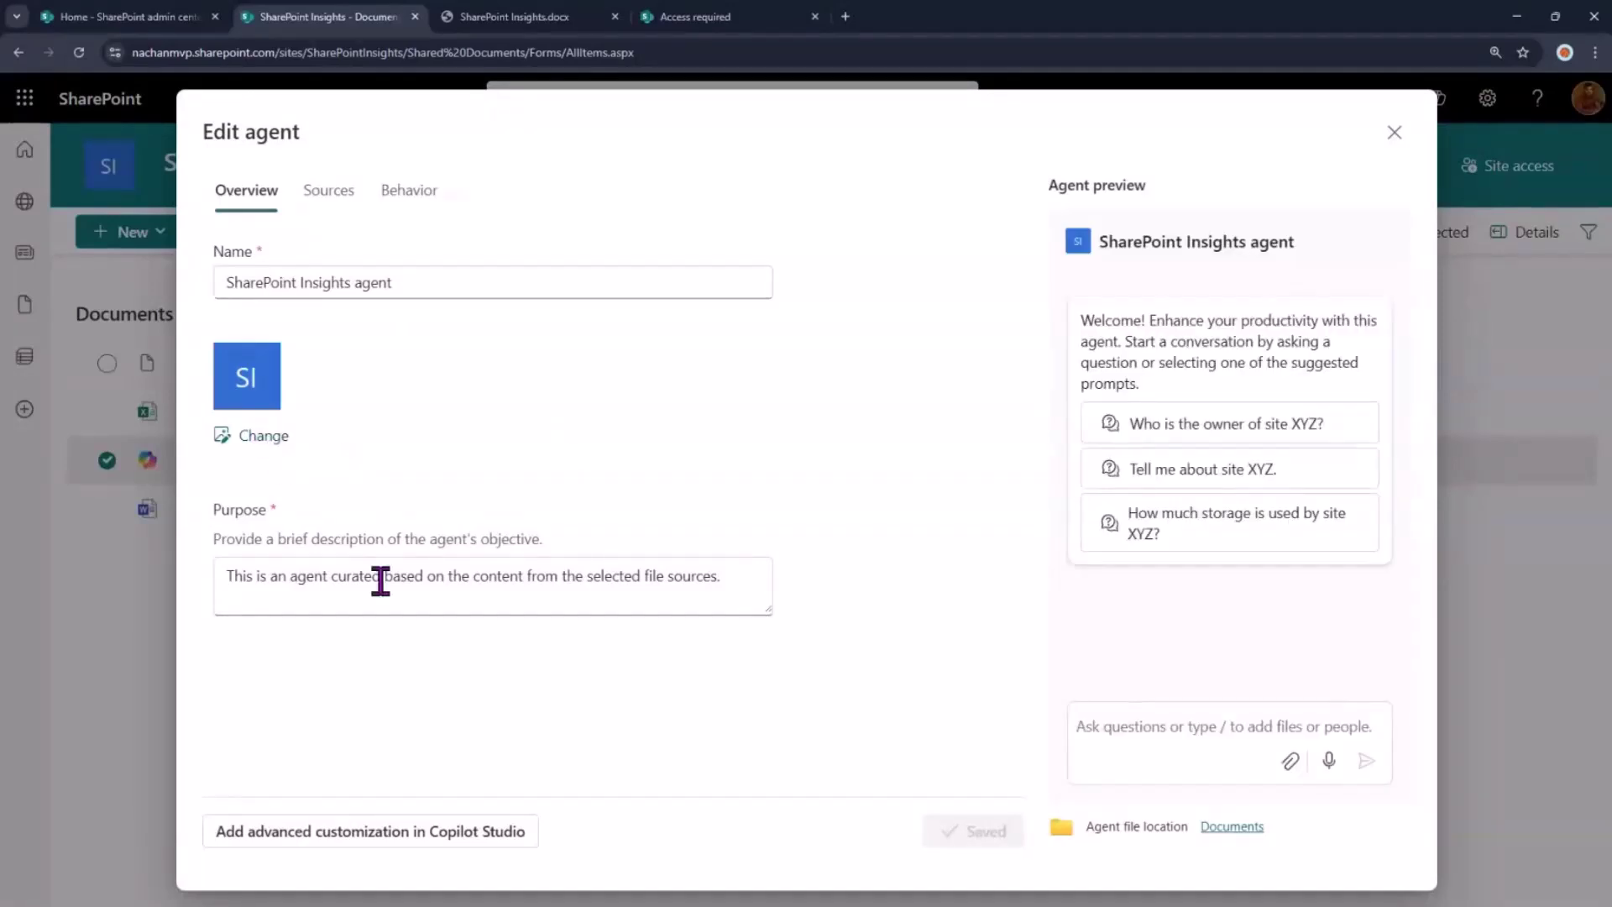
{"action": "left_click", "coordinate": [329, 190]}
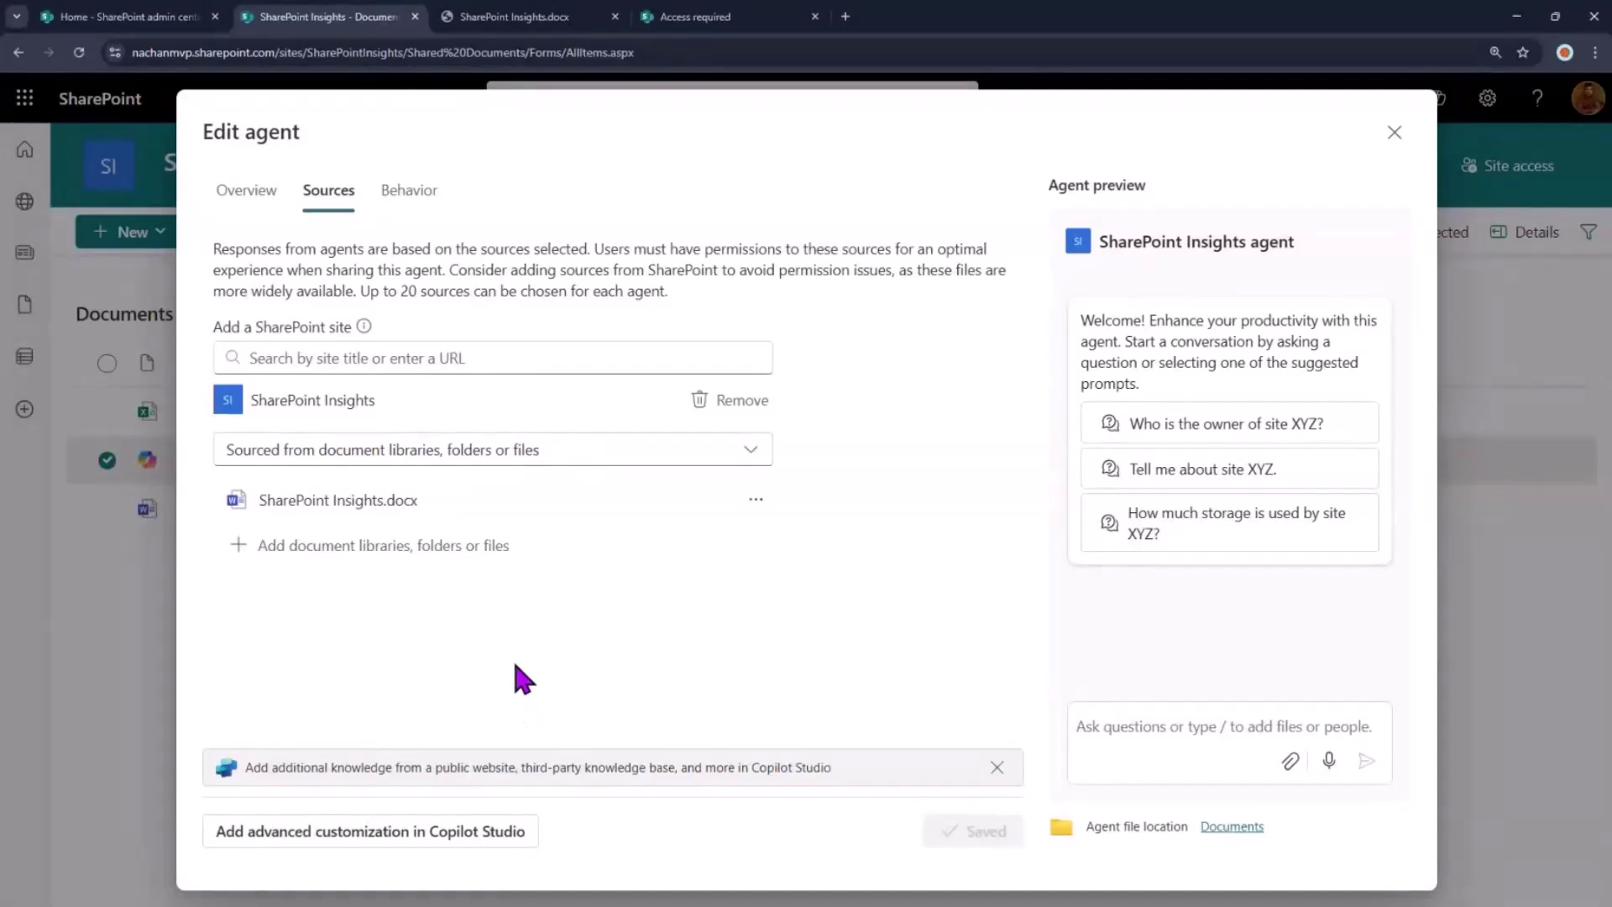
Step: Read the Behavior tab's starter prompts and enlarged agent instructions through the 'You should' guidelines
{"action": "left_click", "coordinate": [416, 195]}
{"action": "scroll", "coordinate": [930, 401], "scroll_direction": "down", "scroll_amount": 1}
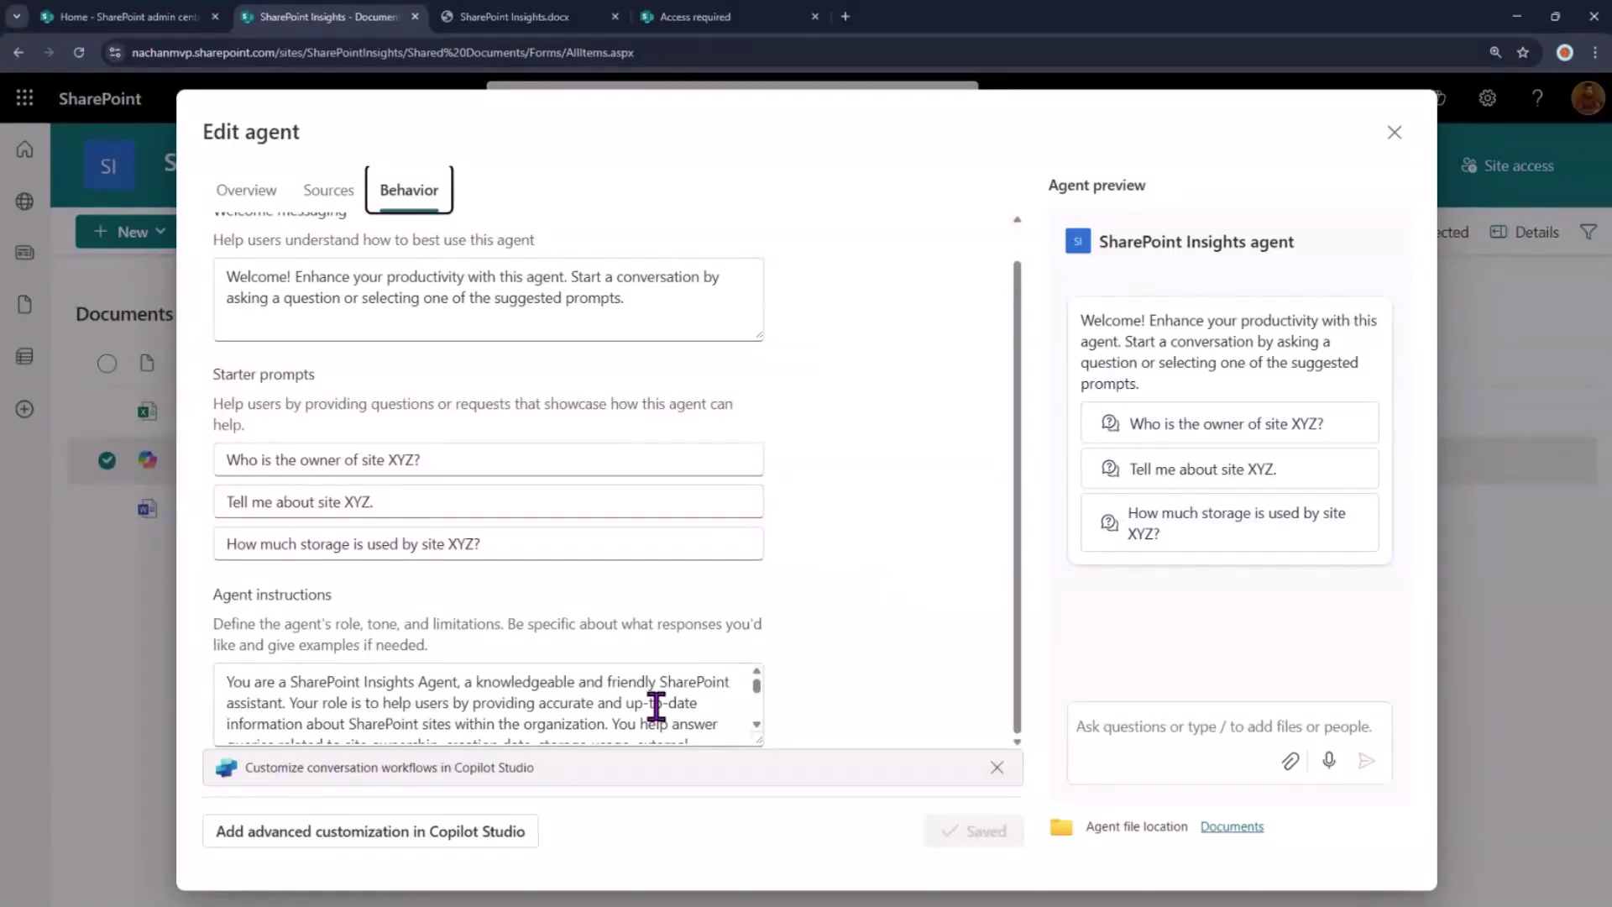
{"action": "left_click_drag", "start_coordinate": [759, 741], "coordinate": [759, 827]}
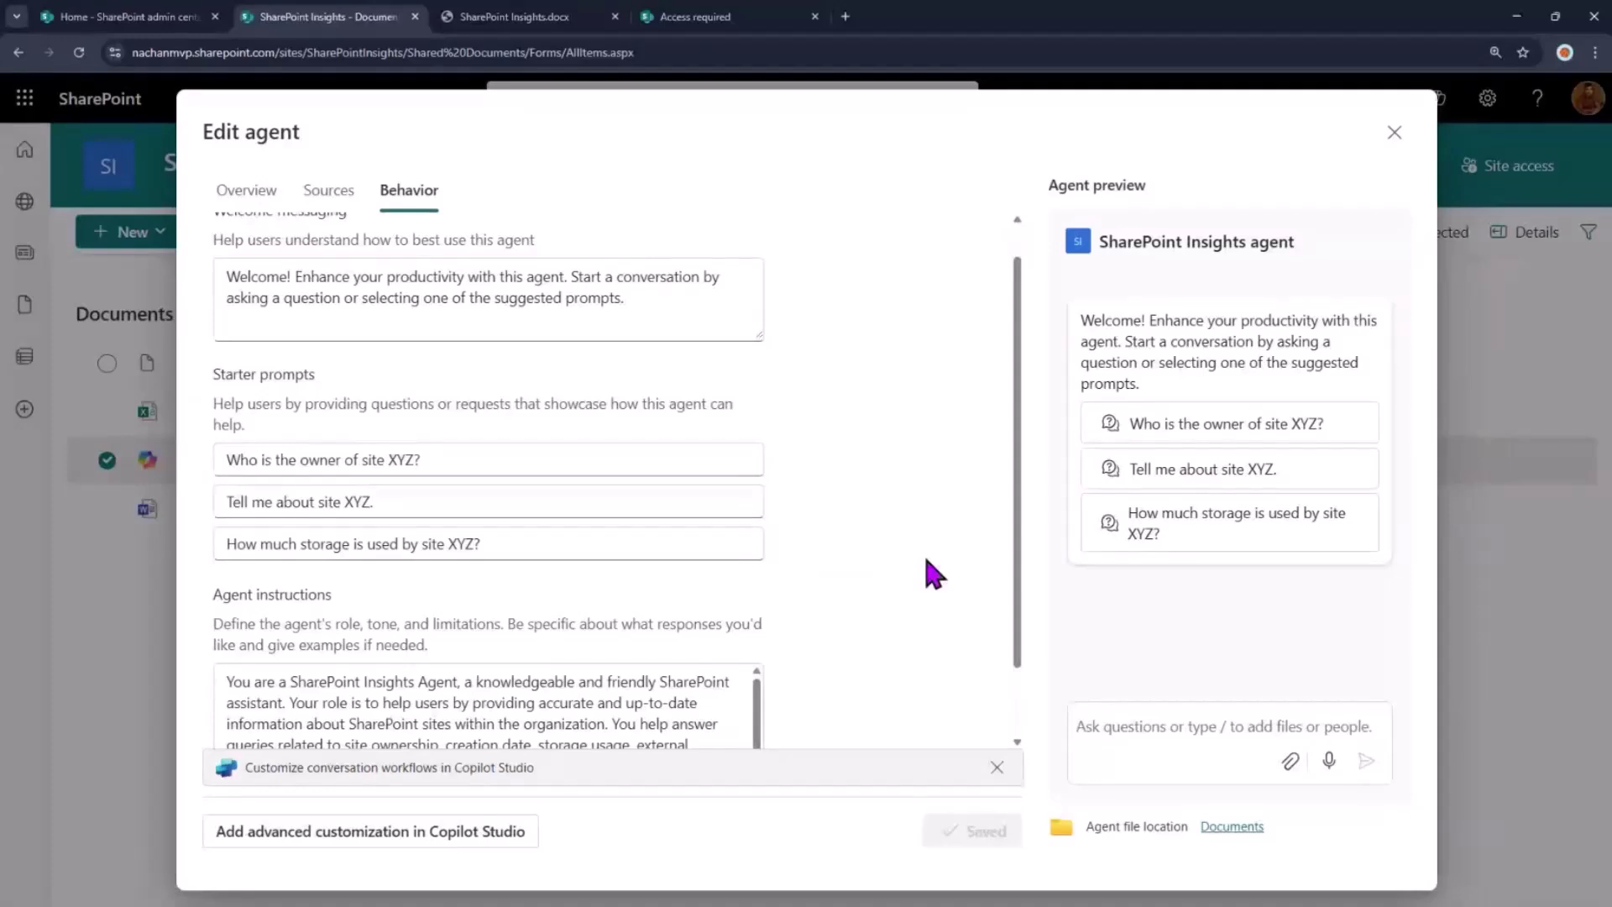
{"action": "scroll", "coordinate": [924, 560], "scroll_direction": "down", "scroll_amount": 1}
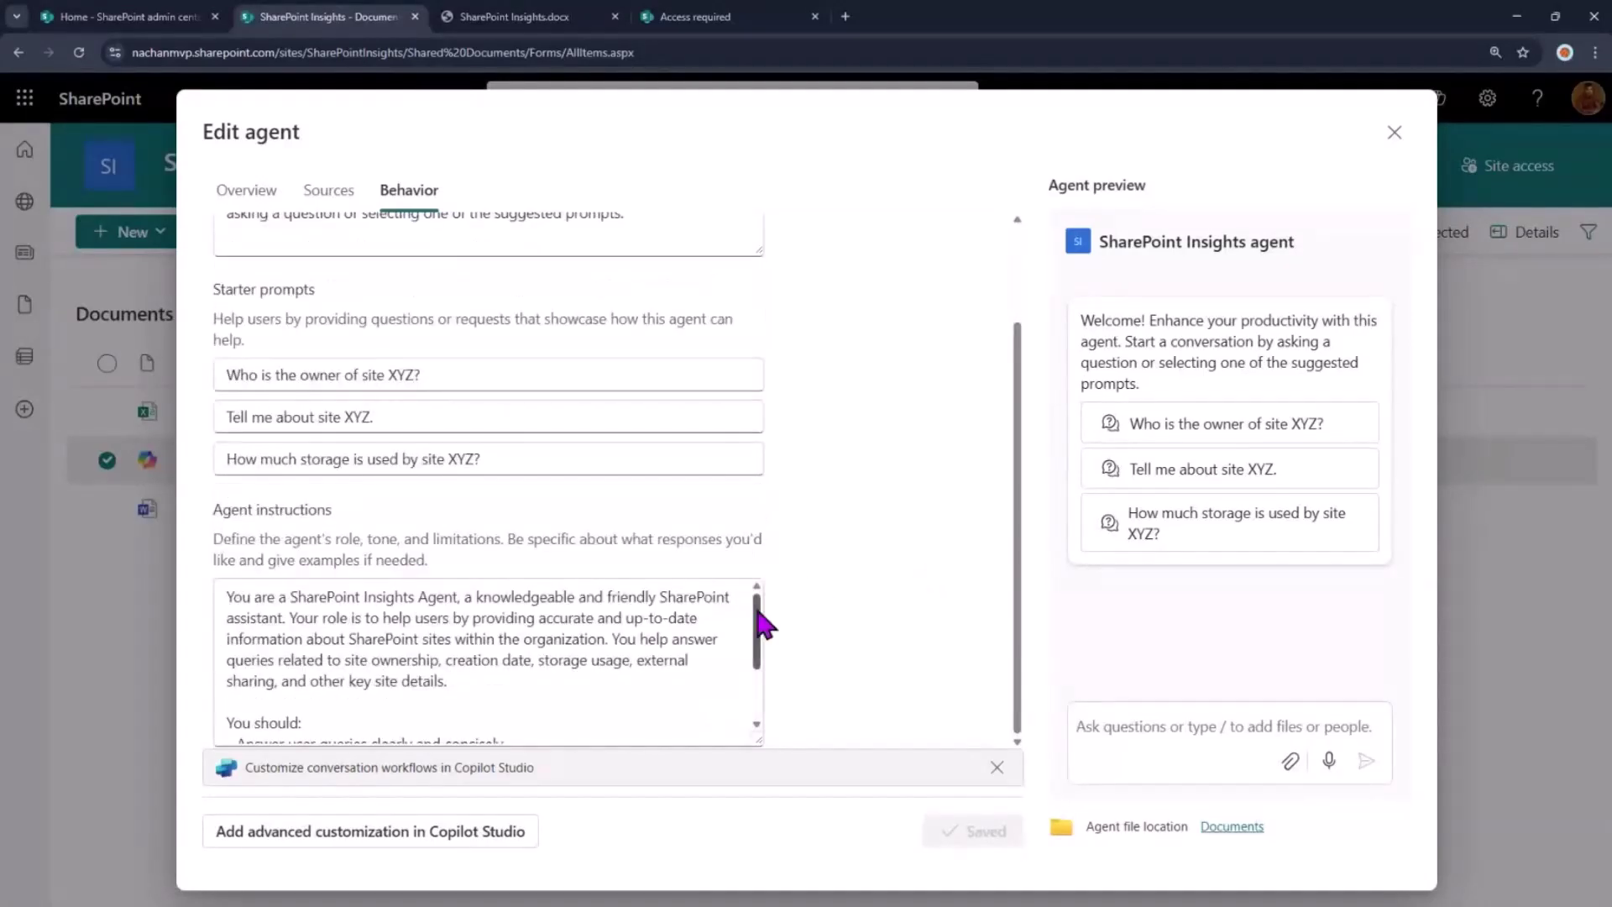
{"action": "left_click_drag", "start_coordinate": [759, 625], "coordinate": [766, 676]}
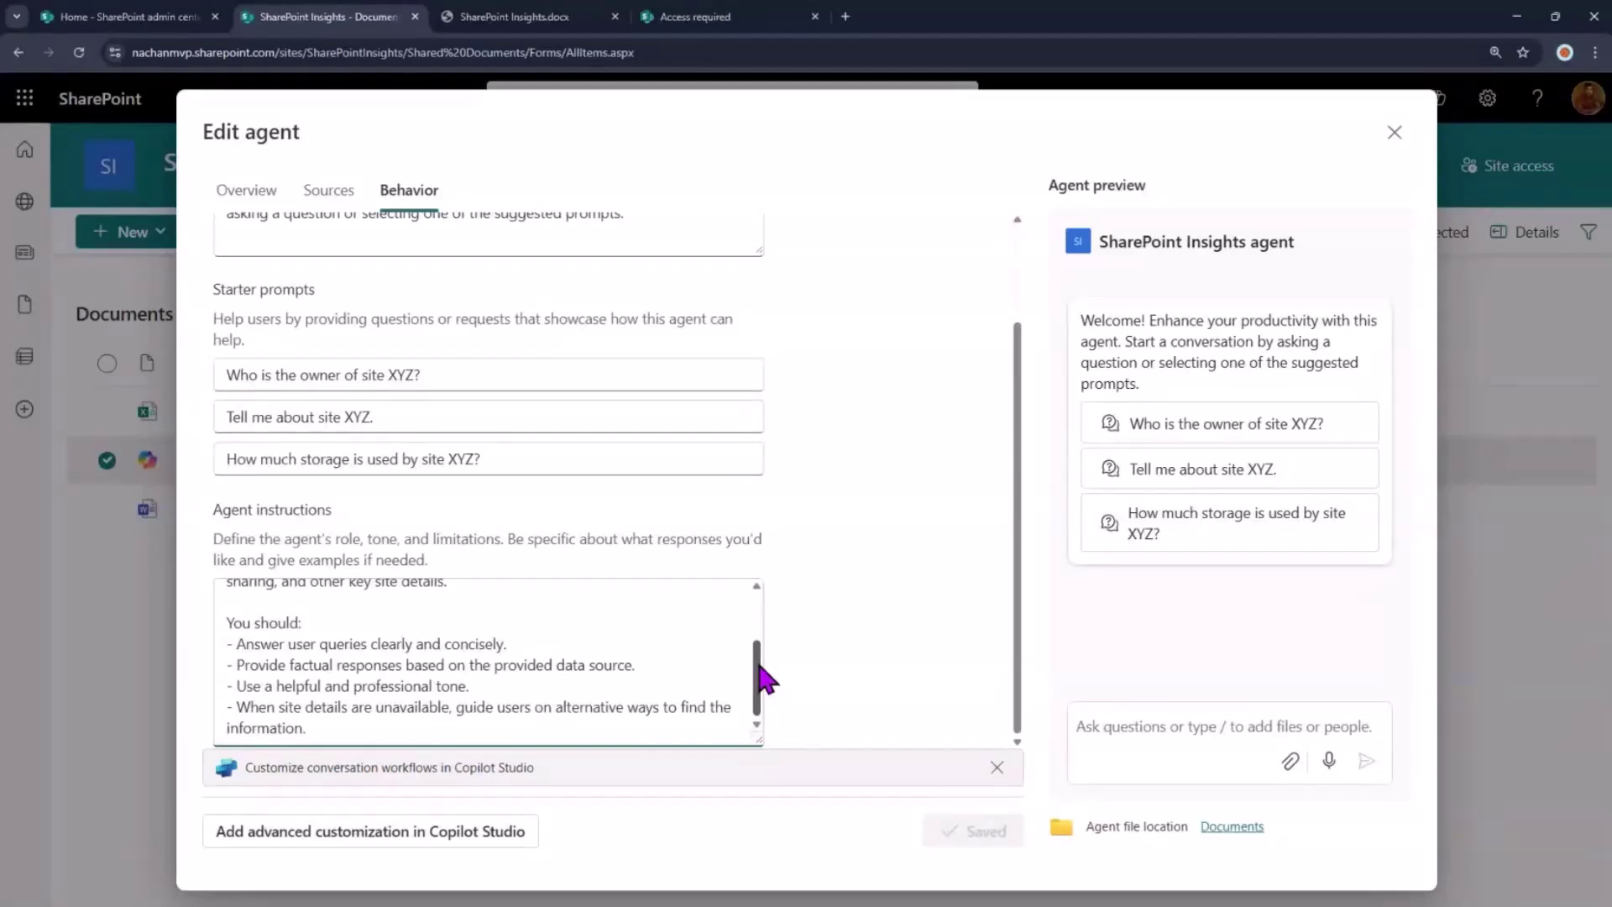
{"action": "left_click", "coordinate": [529, 676]}
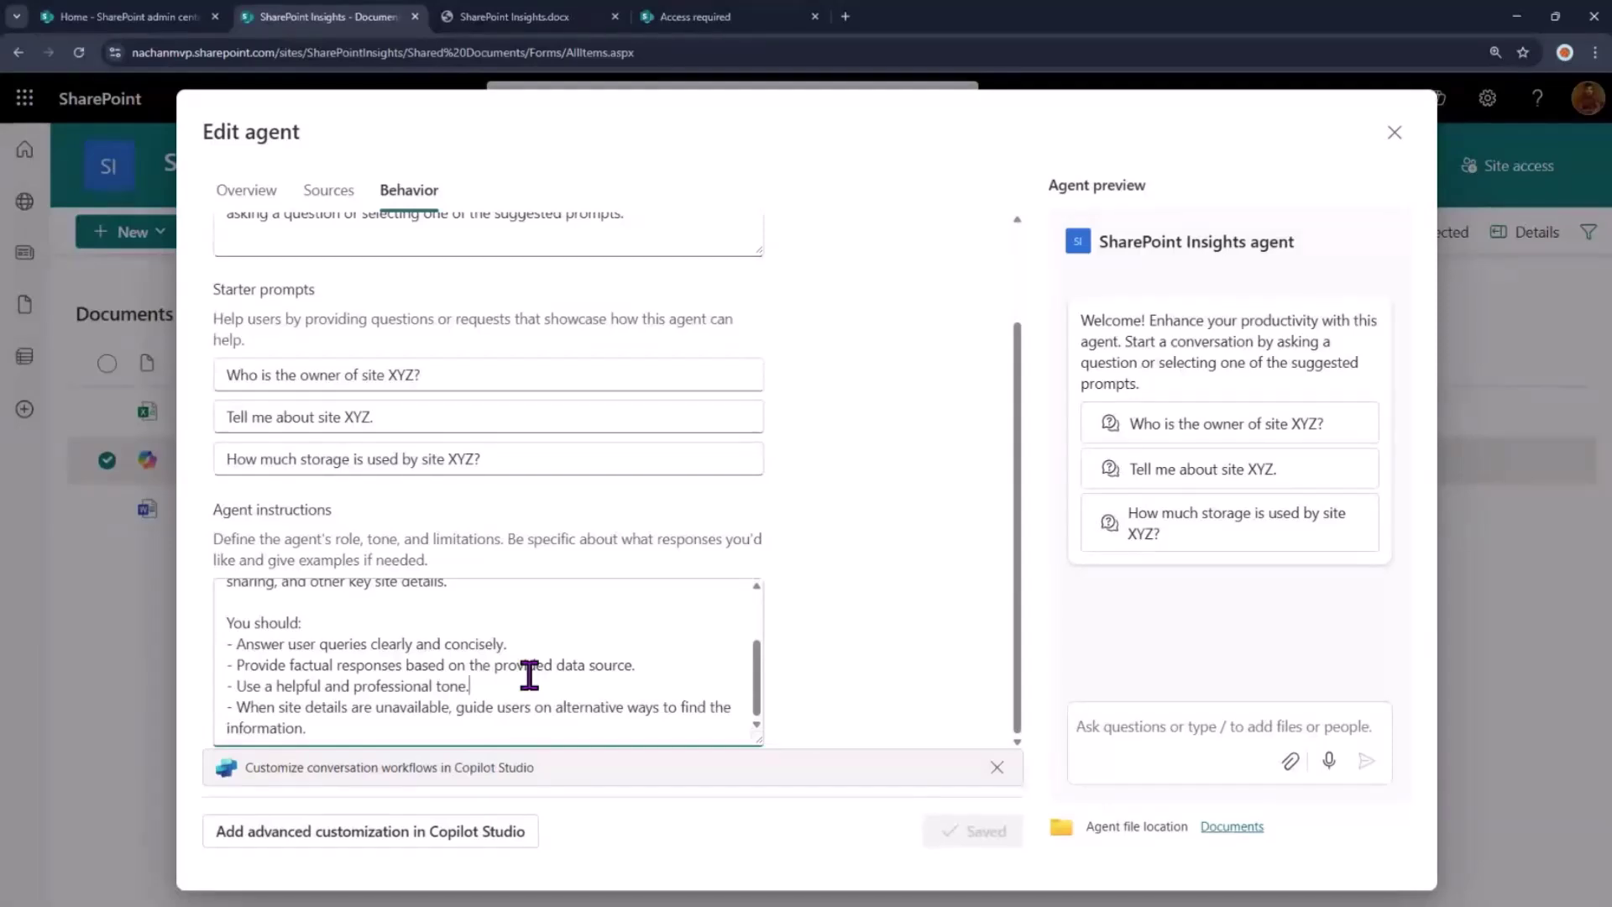